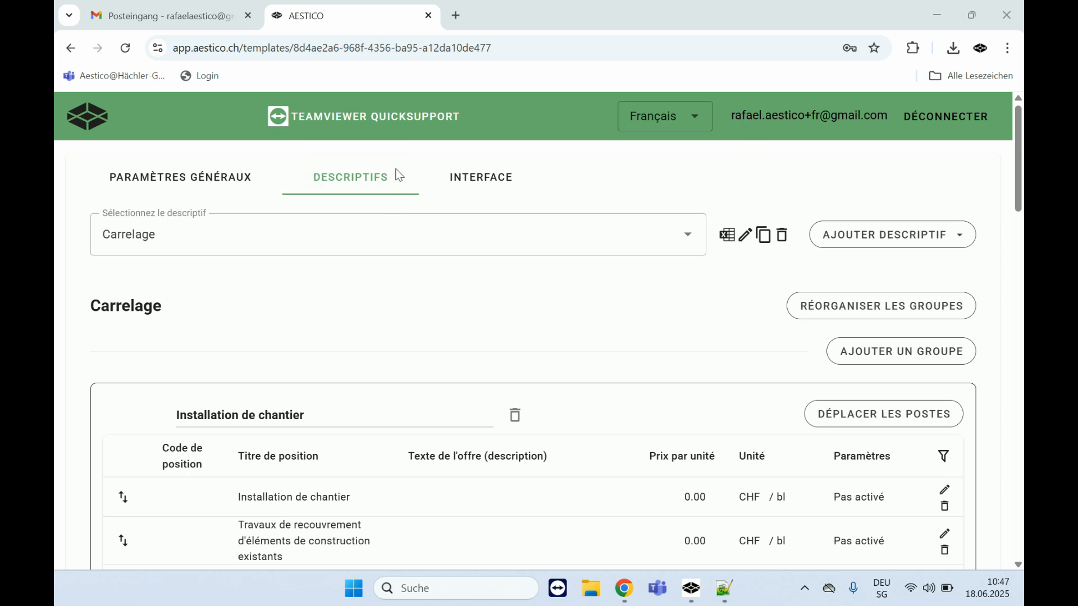
Review the groups and items of the Carrelage descriptif, from Installation de chantier through Carrelage murs
mouse_move(409, 162)
mouse_down()
mouse_move(317, 143)
mouse_move(440, 175)
mouse_move(402, 147)
mouse_up()
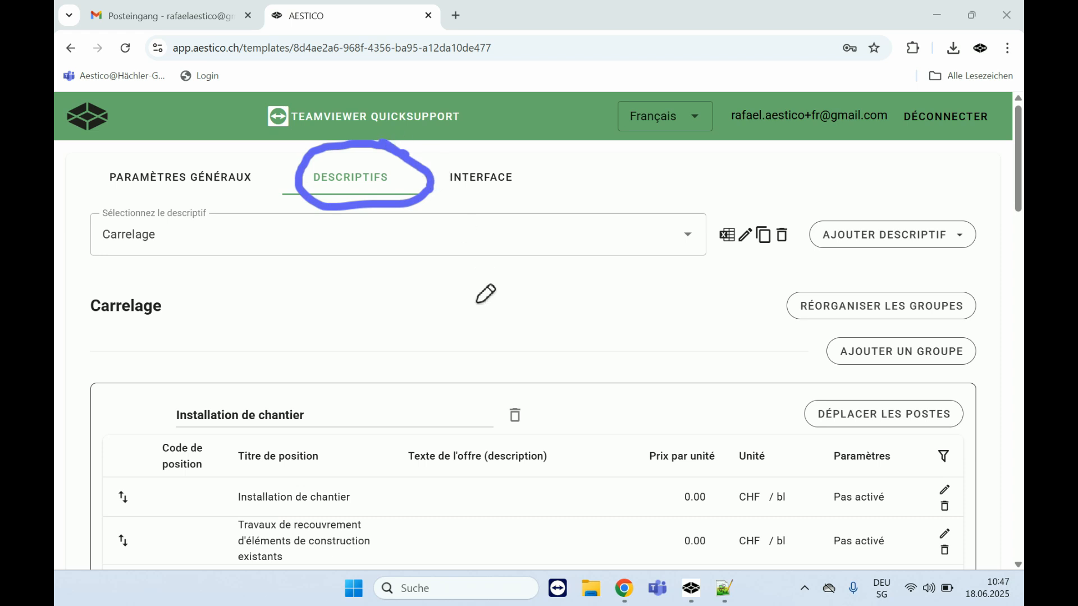
key(Escape)
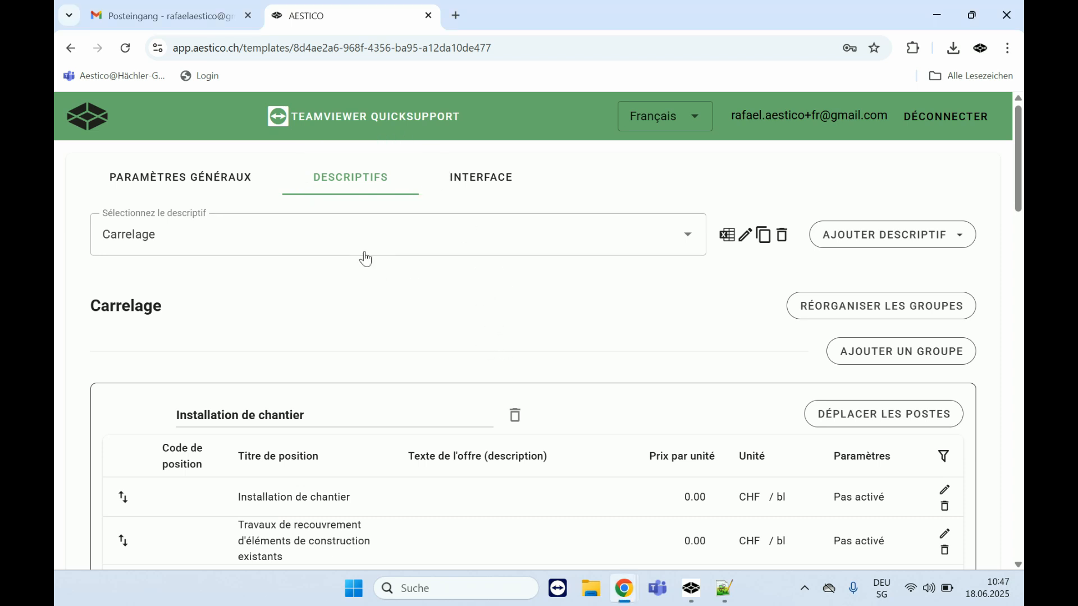
scroll(420, 331, down, 3)
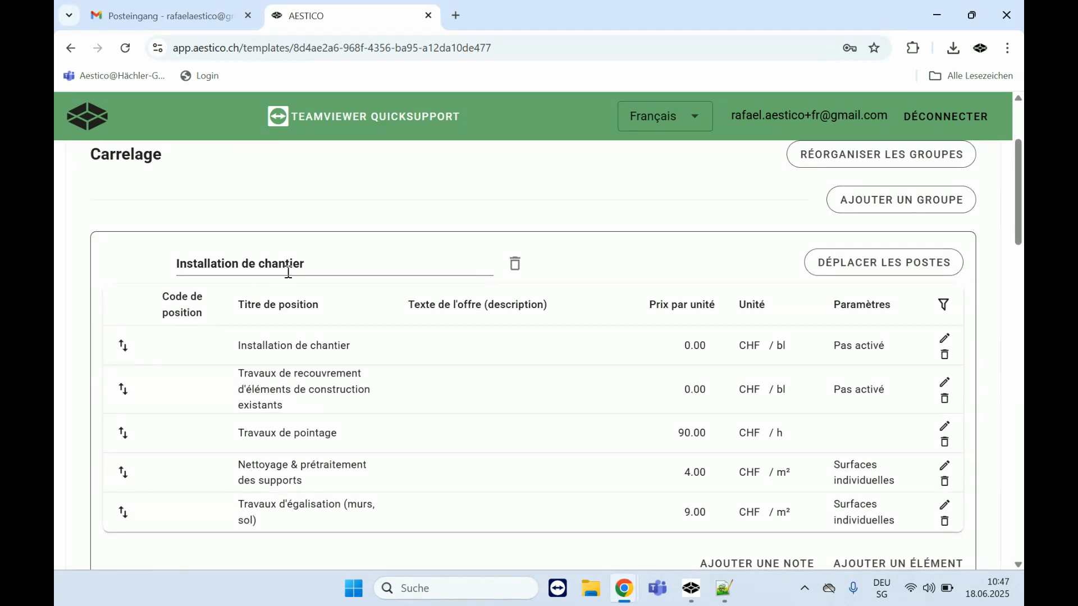
scroll(365, 277, down, 7)
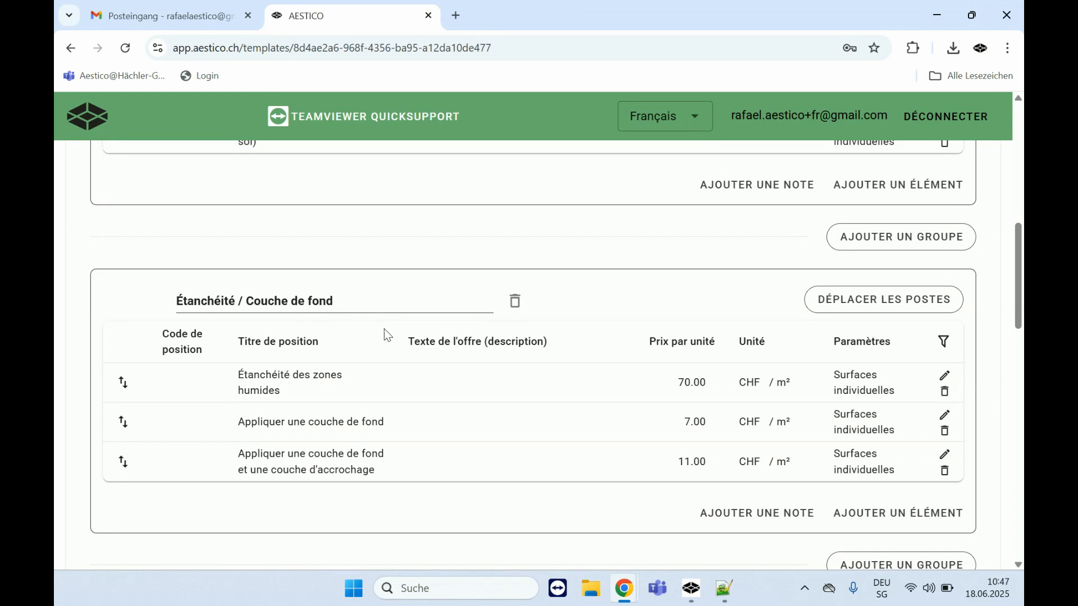
scroll(464, 379, down, 6)
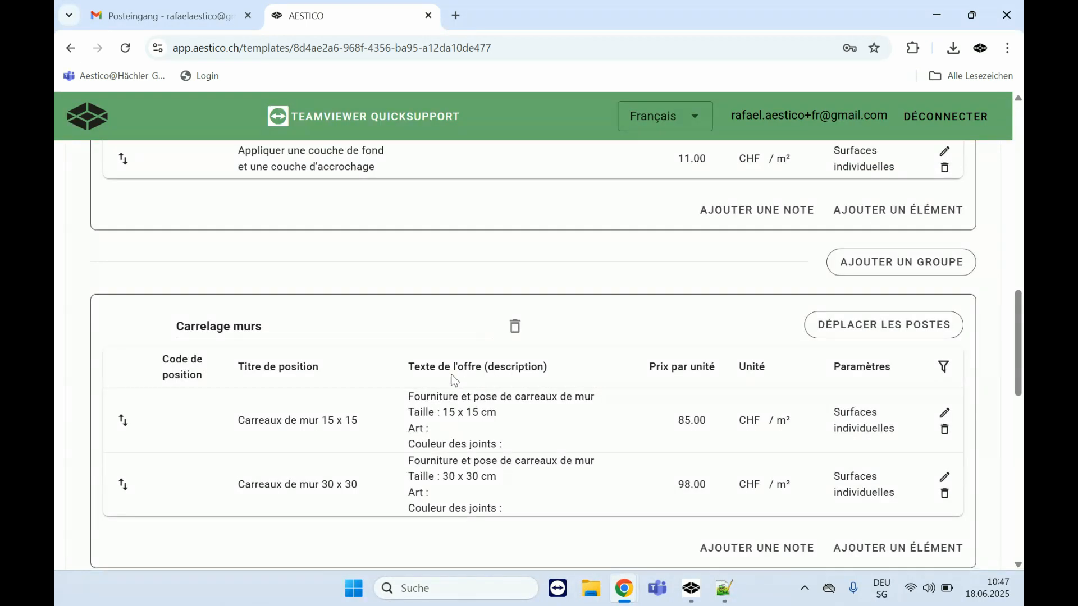
scroll(455, 387, up, 9)
scroll(454, 388, up, 6)
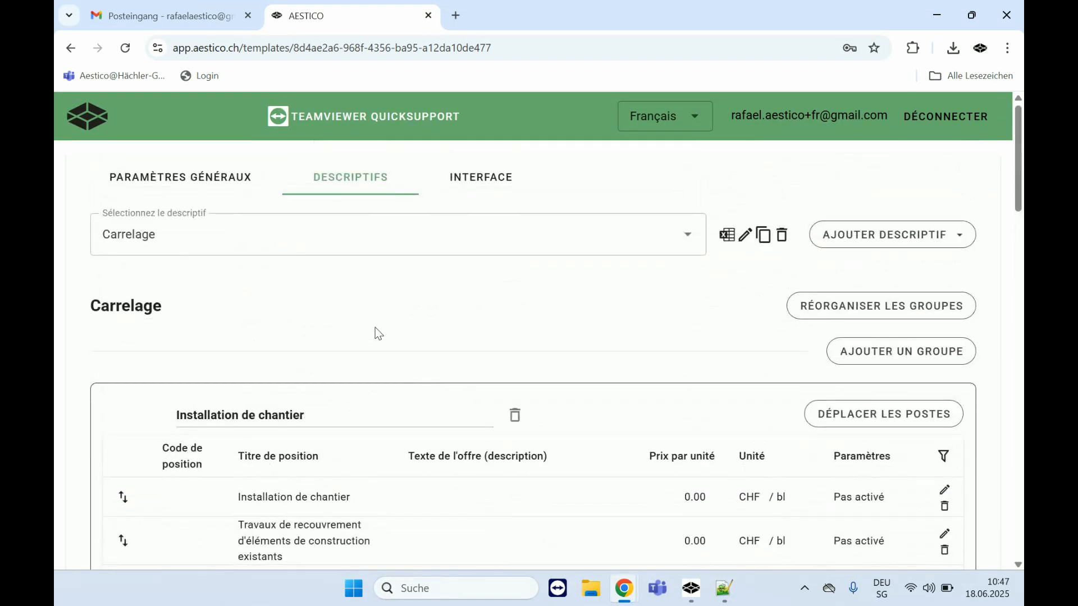
Activate Règles pour le metré in the subject-specific parameters of the general settings
click(219, 189)
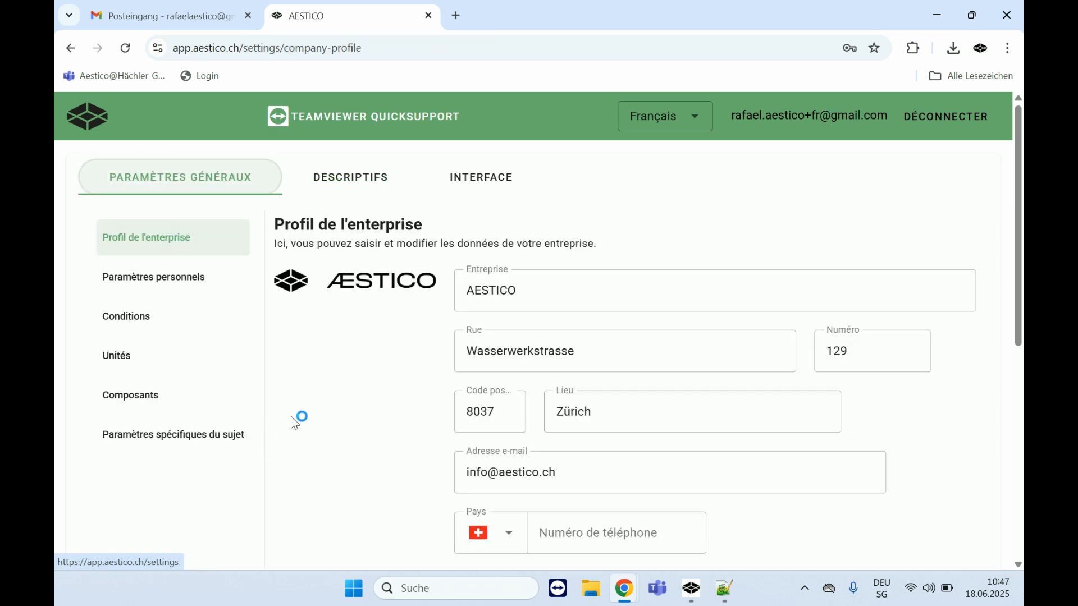
mouse_move(284, 407)
mouse_down()
mouse_move(129, 407)
mouse_move(257, 477)
mouse_move(226, 407)
mouse_up()
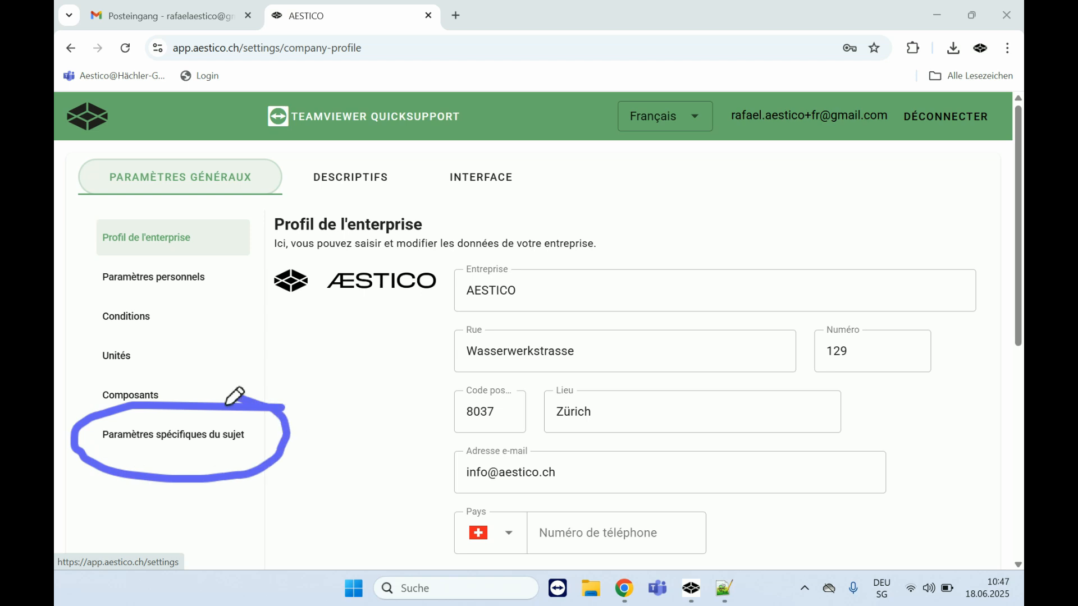
key(Escape)
click(219, 436)
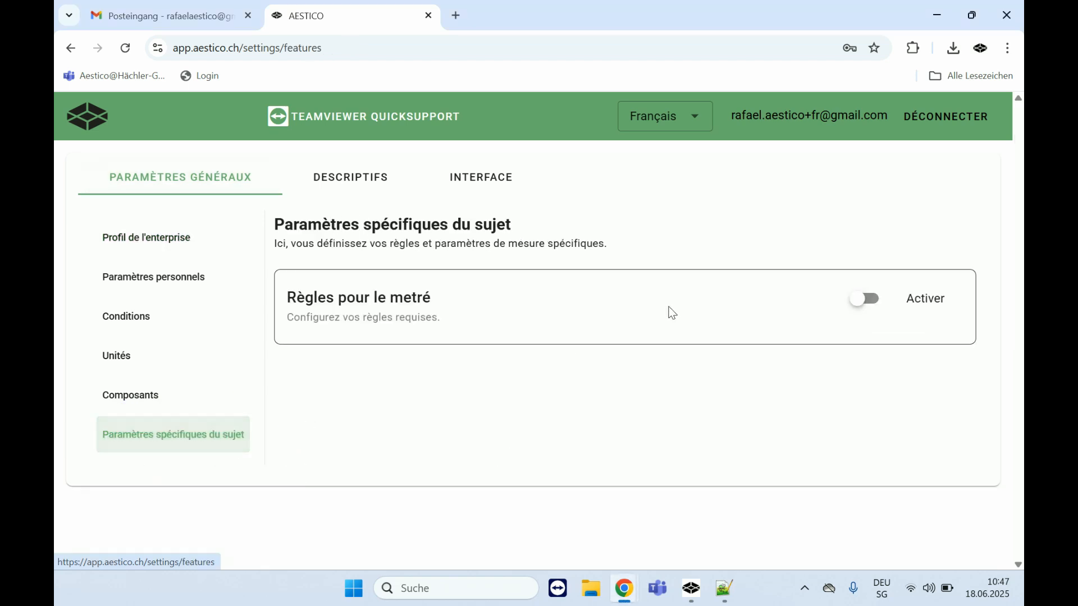
click(866, 301)
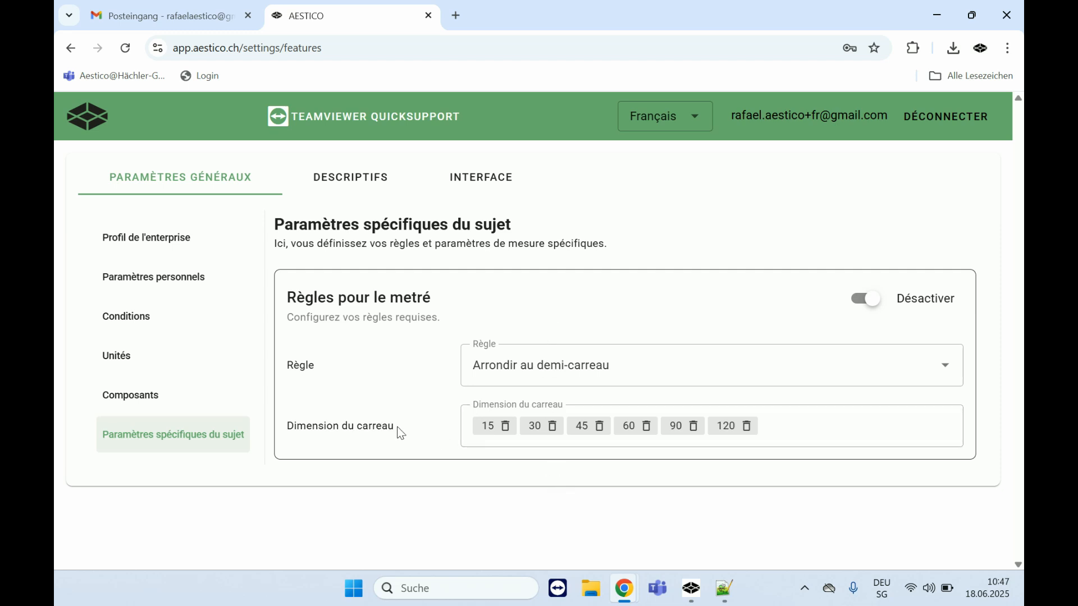
drag(401, 433, 283, 427)
click(338, 438)
Switch to the Aestico desktop app and save a new project named with its street and city
click(691, 589)
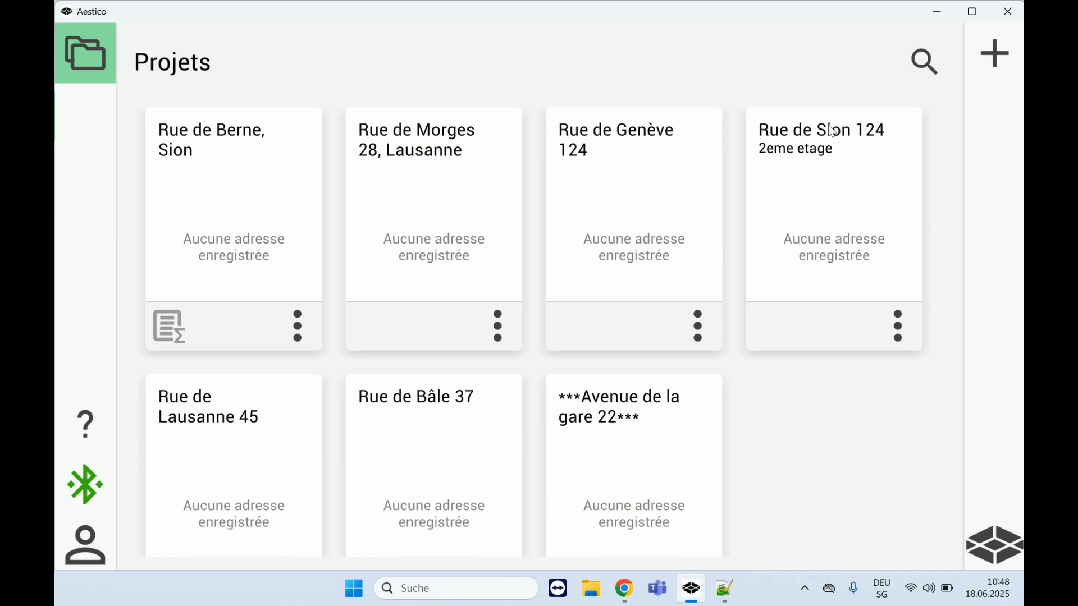
click(1000, 53)
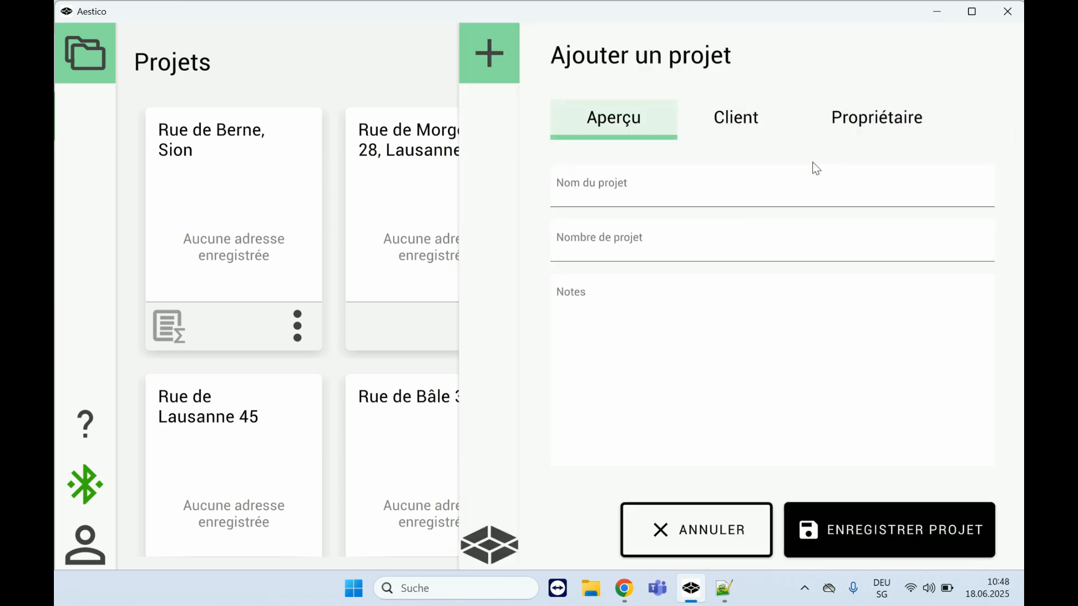
click(805, 186)
text(Rue d)
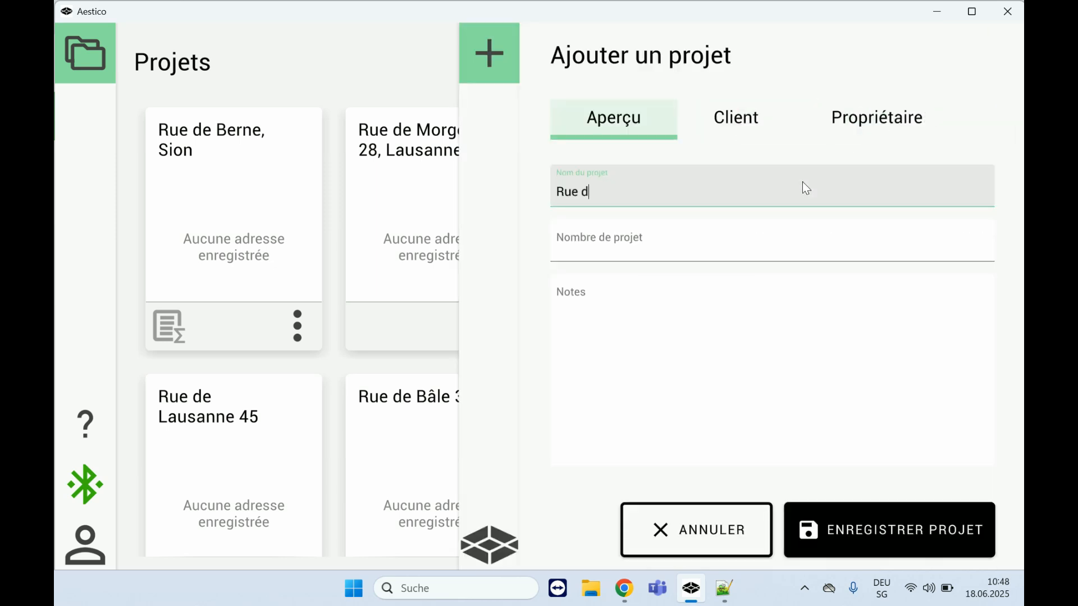
text(e Sion, Berne)
click(877, 538)
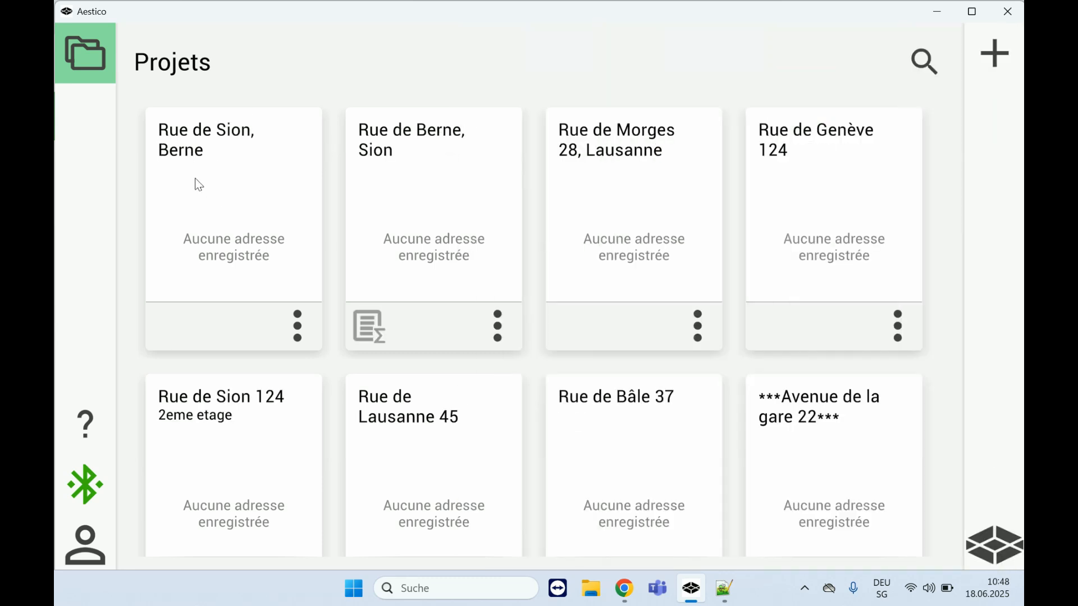
Open the new project and add a Salle de bain room that uses the Carrelage descriptif
click(254, 179)
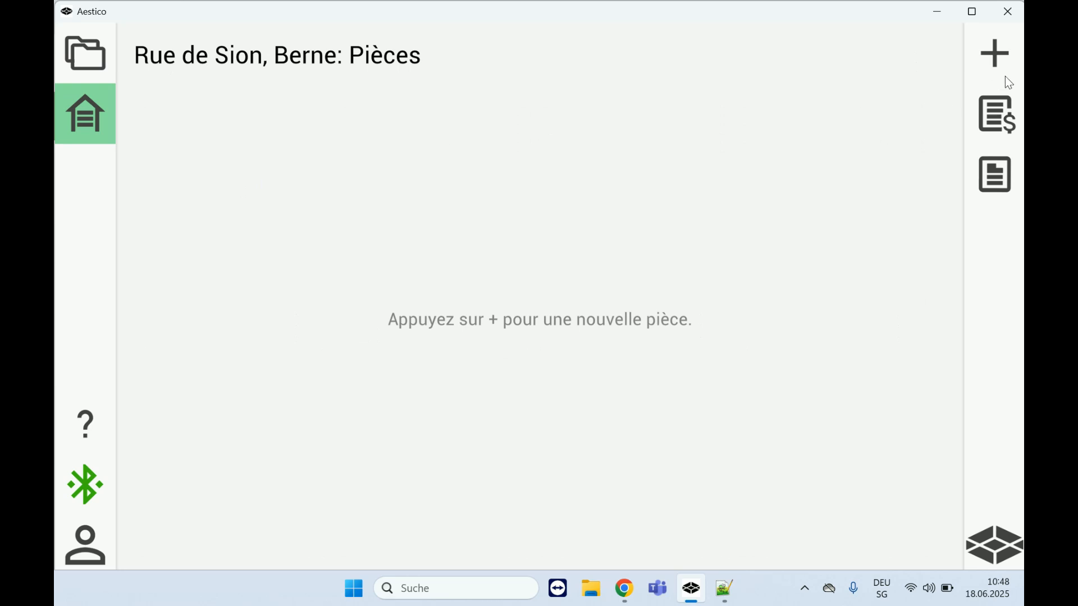
click(1002, 56)
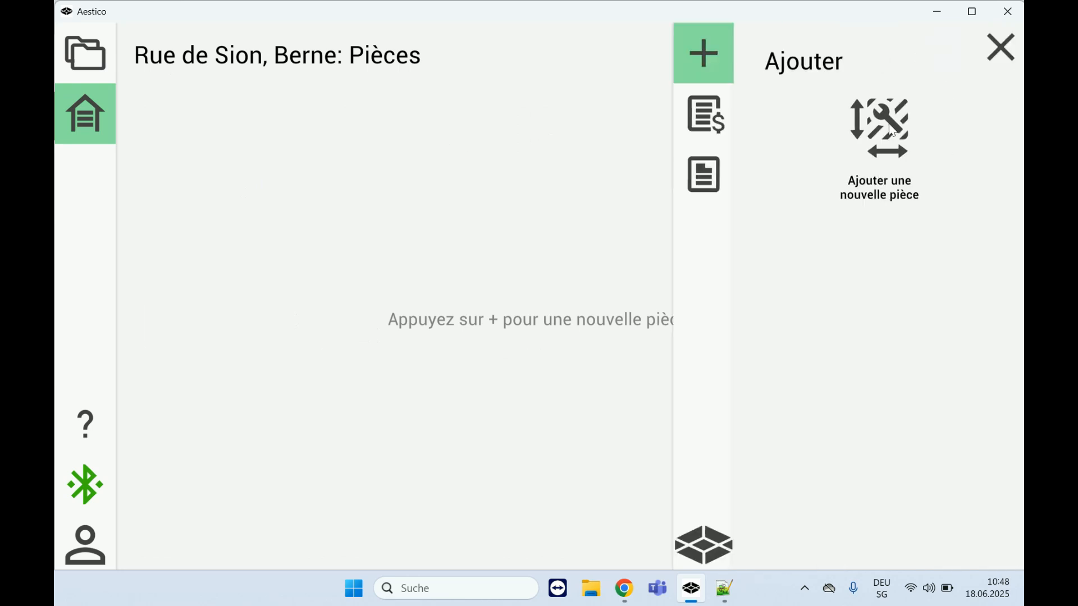
click(875, 151)
click(878, 154)
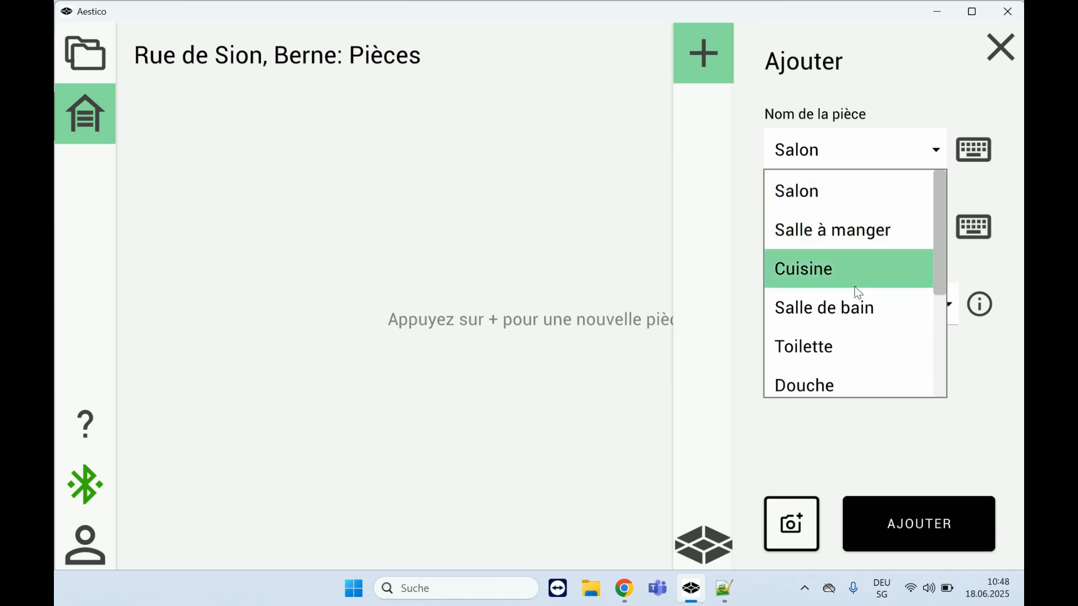
click(849, 304)
click(910, 314)
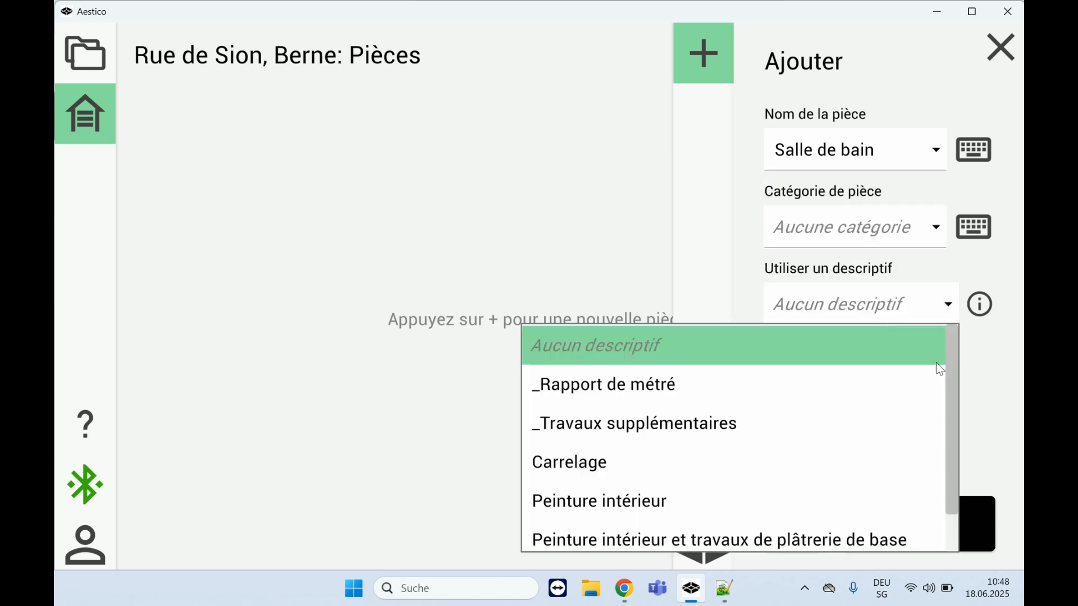
scroll(864, 415, down, 1)
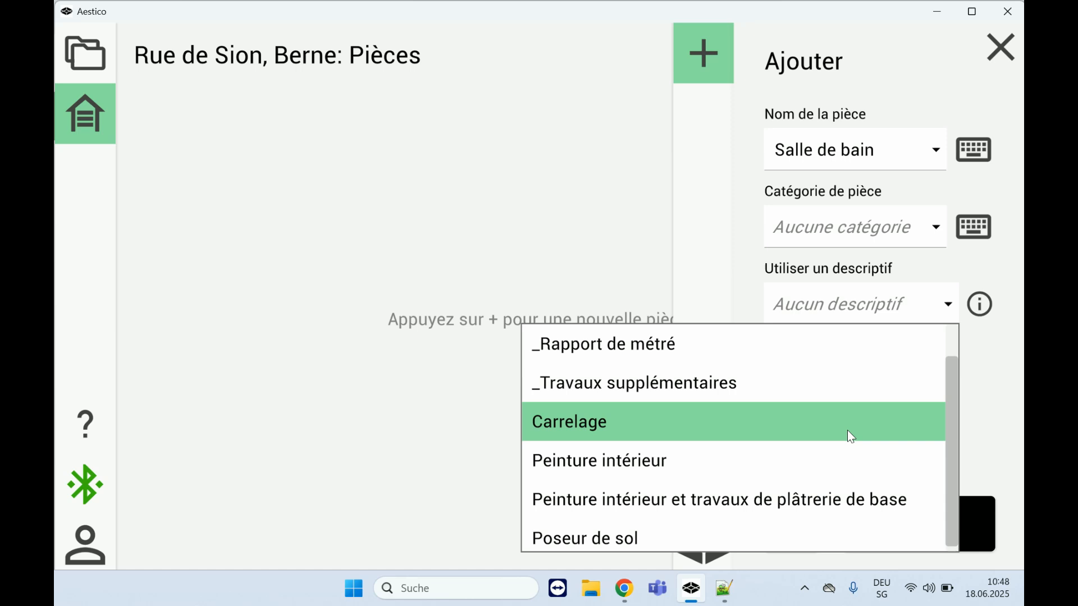
click(851, 436)
click(924, 523)
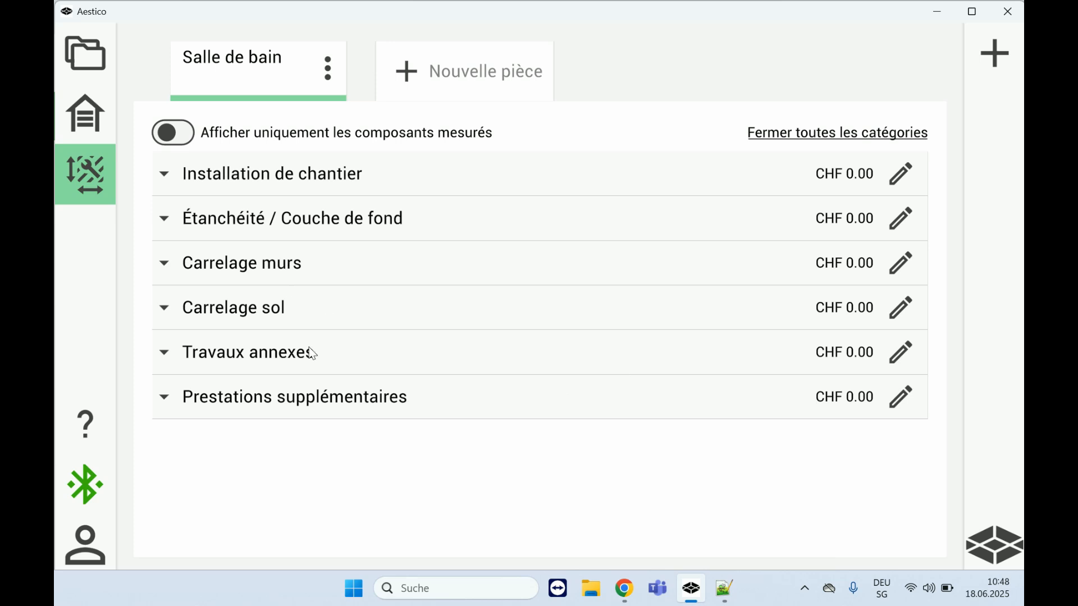
Record surfaces of 2.1 × 1.9 m, 2.1 × 3.1 m and 2.1 × 2.4 m for Étanchéité des zones humides and save them
click(324, 219)
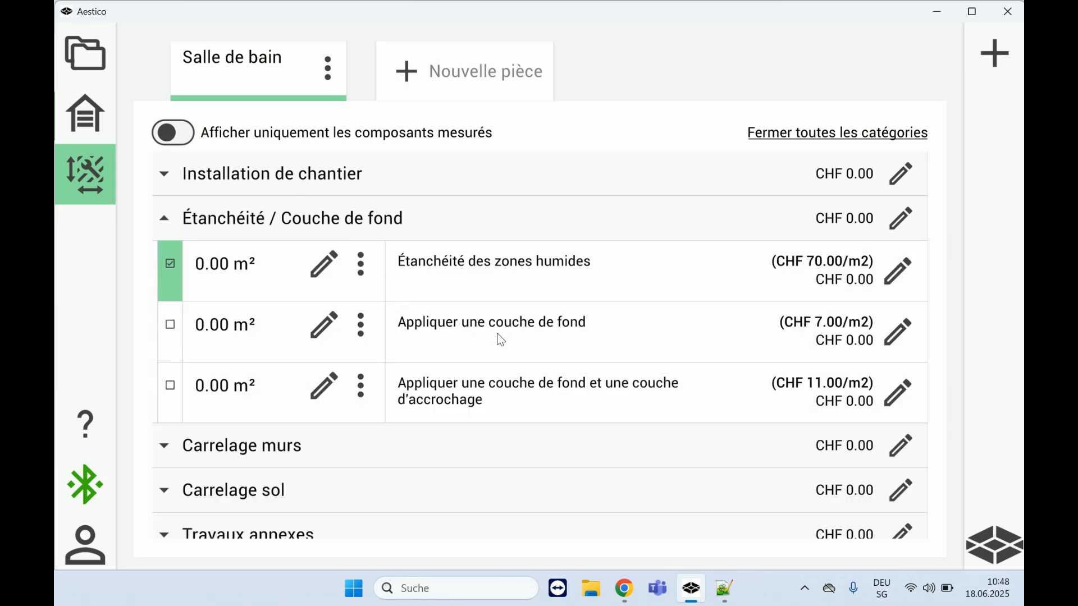
click(546, 271)
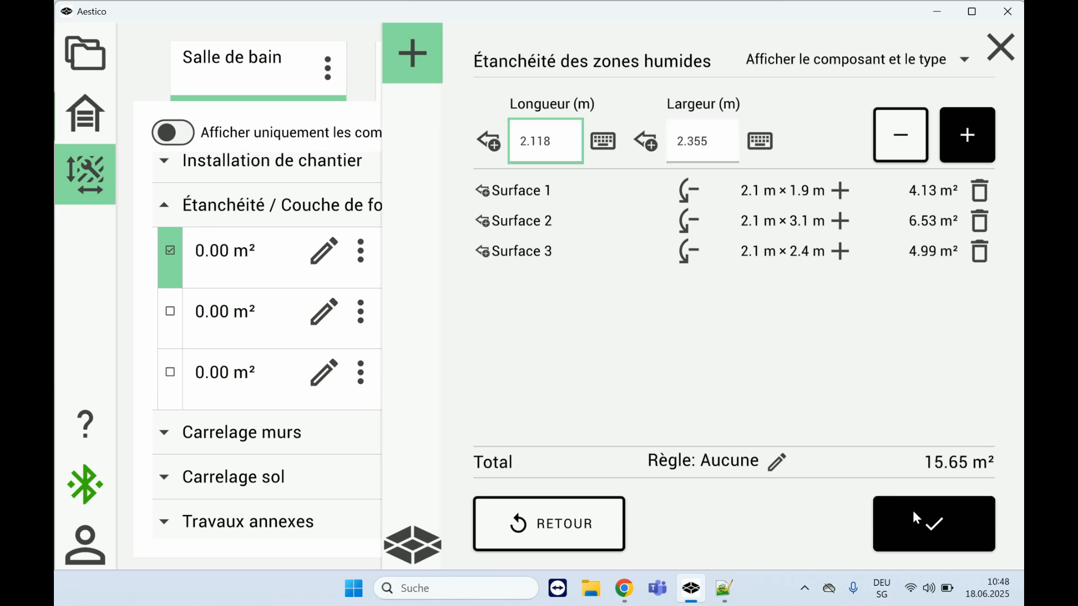
click(941, 534)
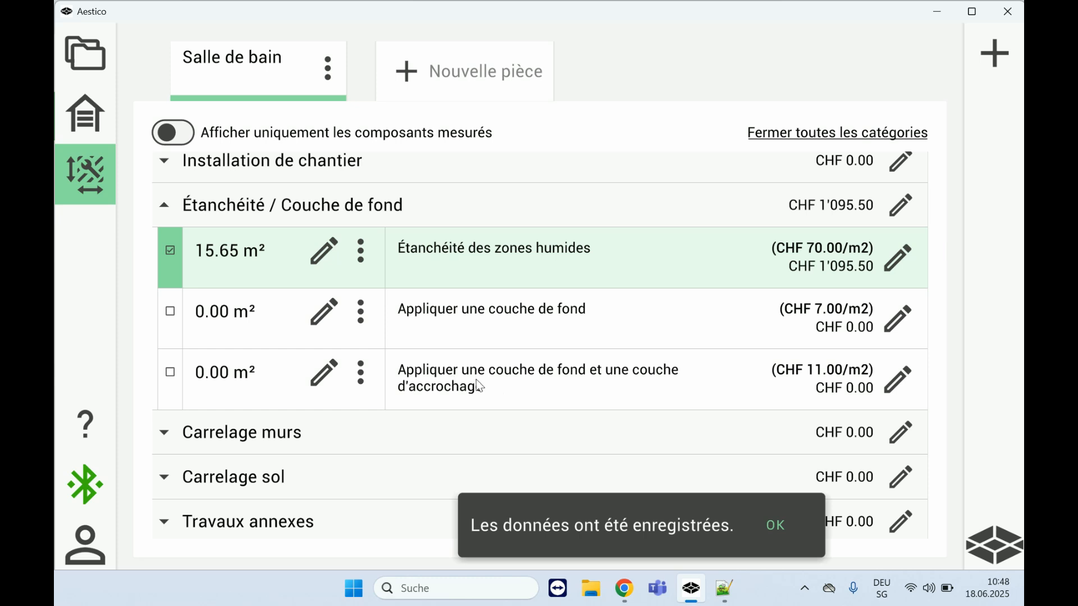
Record surfaces of 2.2 × 3.0 m and 2.6 × 2.3 m for the combined couche de fond and couche d'accrochage item
click(518, 386)
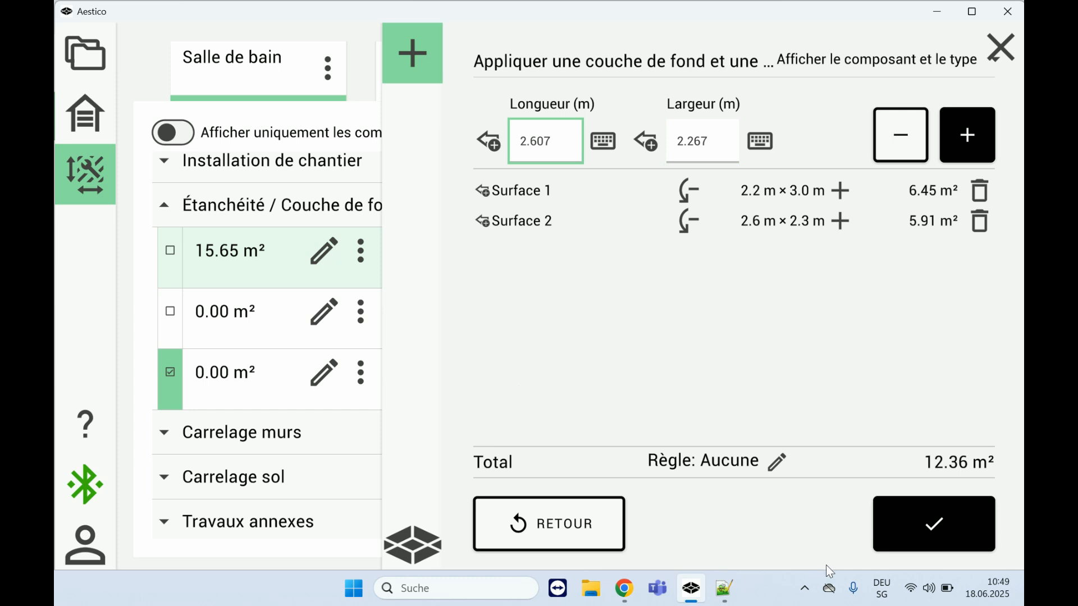
click(910, 537)
Load the measurements of the couche de fond and couche d'accrochage item into Carreaux de mur 30 x 30 under Carrelage murs
scroll(471, 398, down, 1)
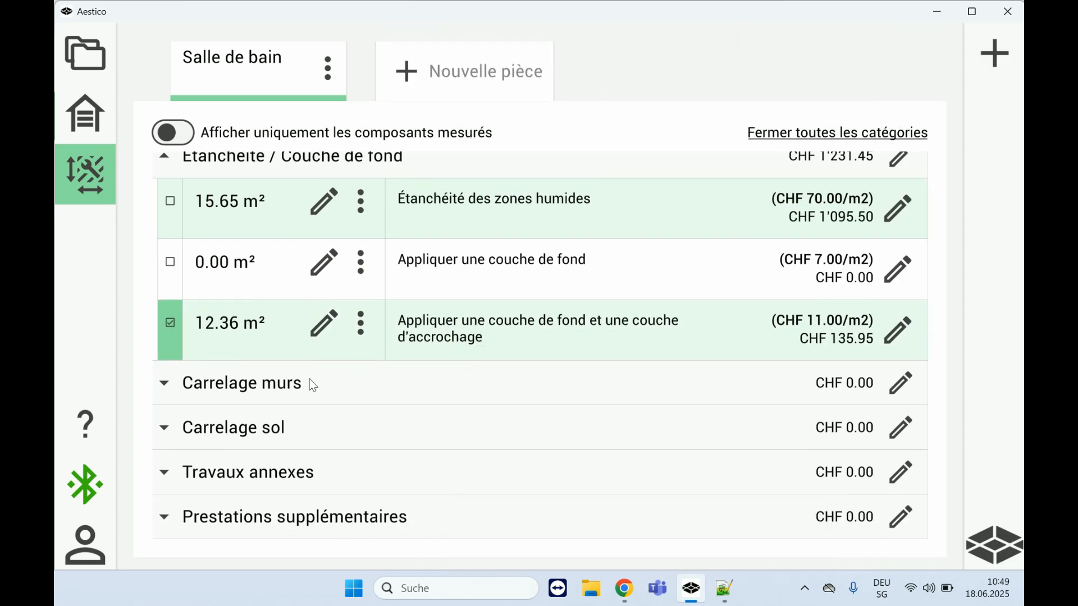
click(313, 385)
scroll(449, 370, down, 2)
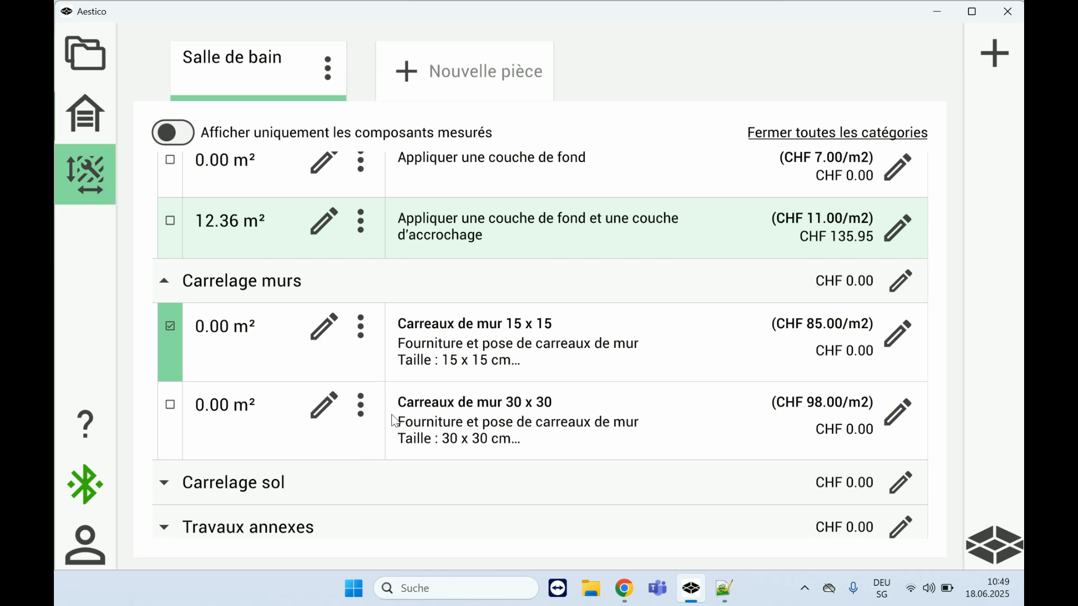
click(362, 405)
click(477, 462)
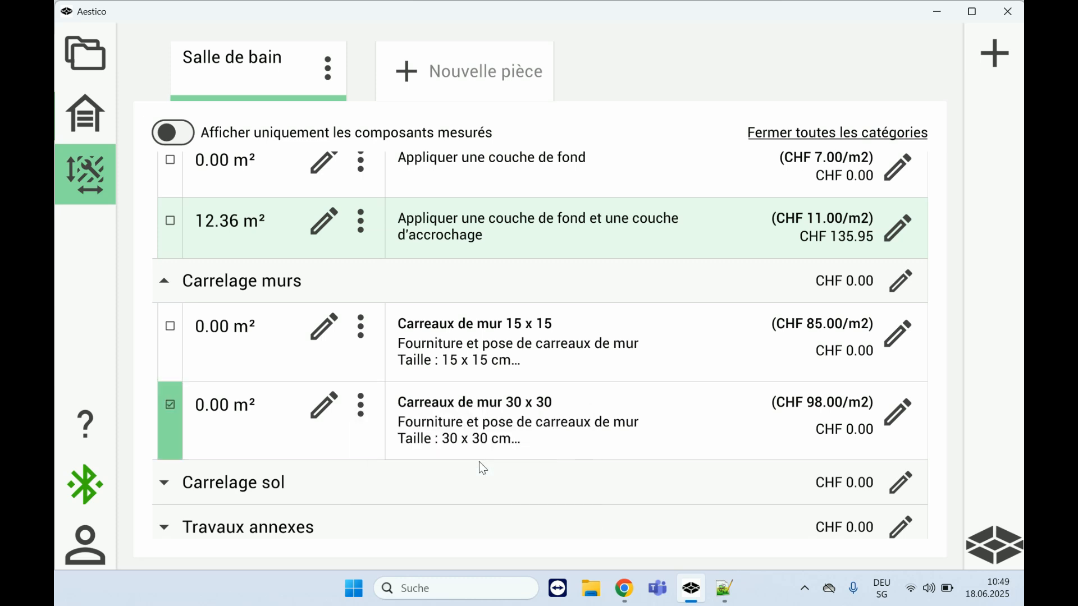
click(834, 236)
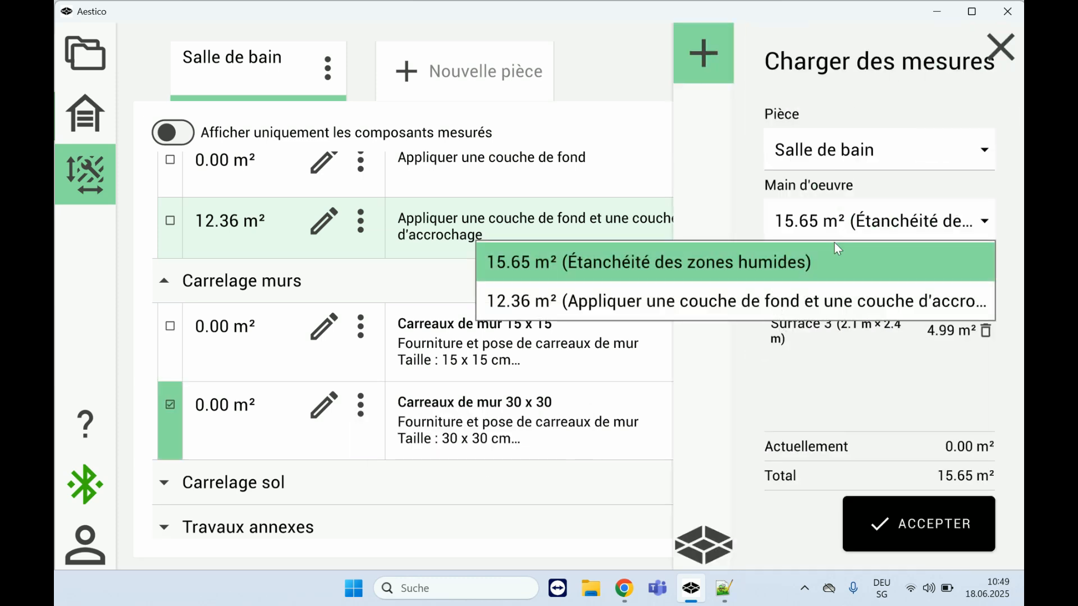
click(780, 309)
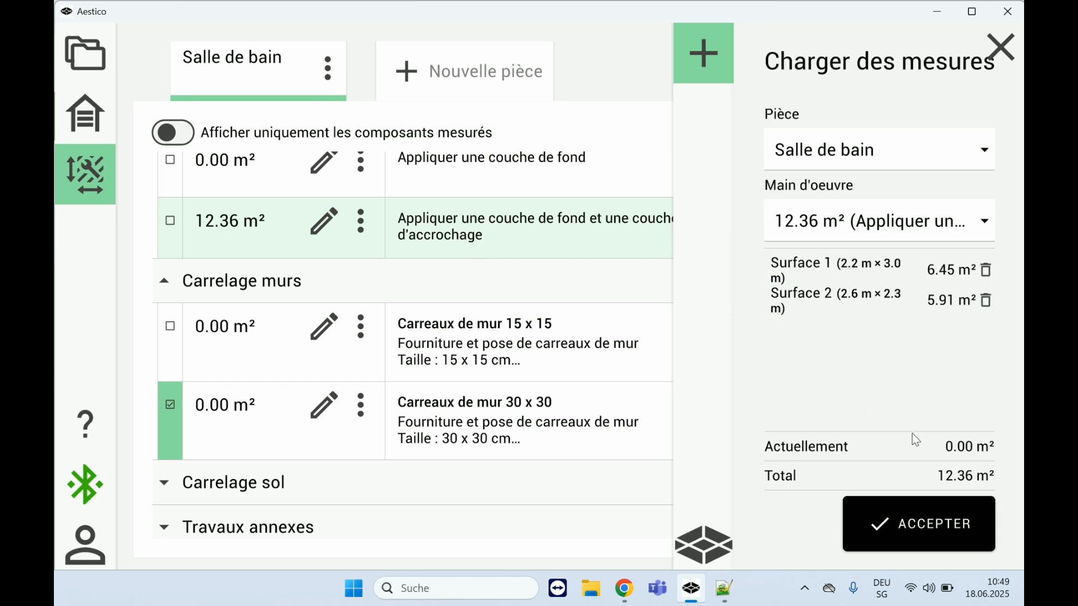
click(913, 523)
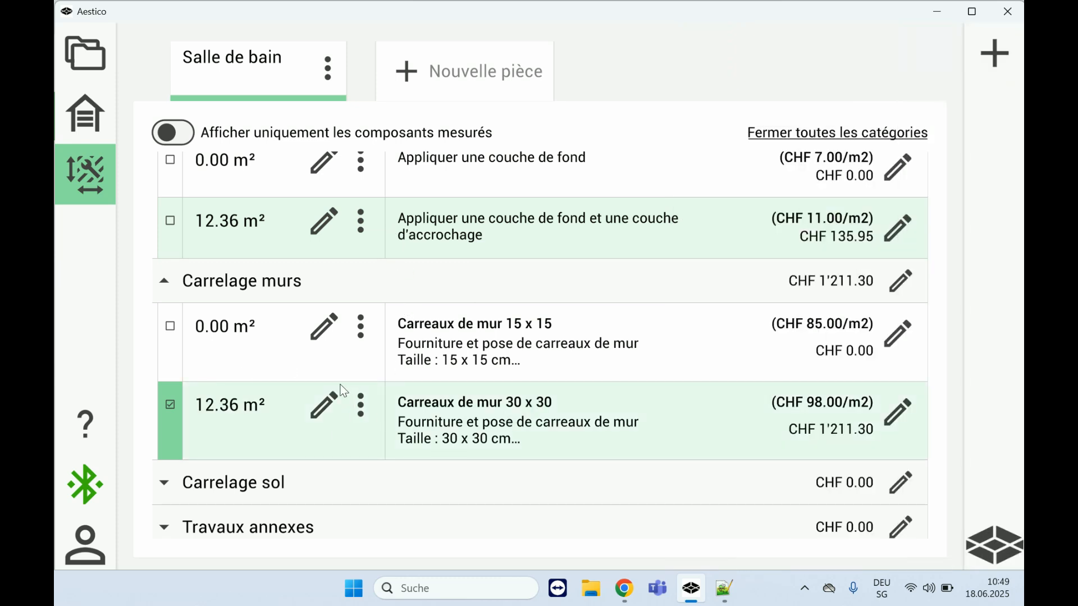
Apply the Arrondir au demi-carreau rule with a 30 × 30 cm tile size to the Carreaux de mur 30 x 30 measurements
click(330, 416)
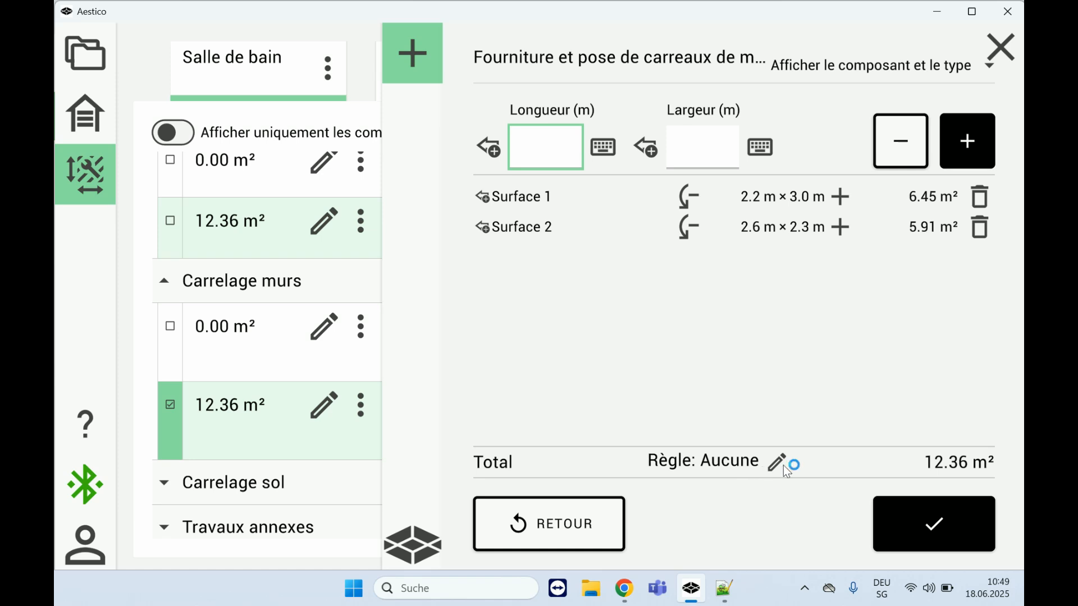
mouse_move(781, 428)
mouse_down()
mouse_move(720, 409)
mouse_move(712, 494)
mouse_move(772, 441)
mouse_up()
click(775, 470)
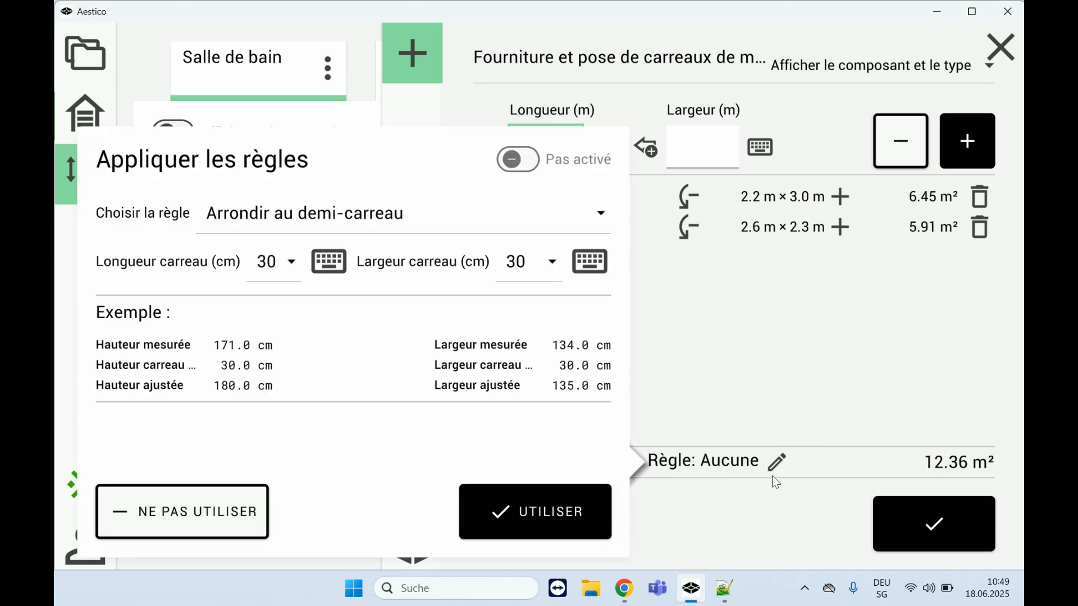
click(490, 221)
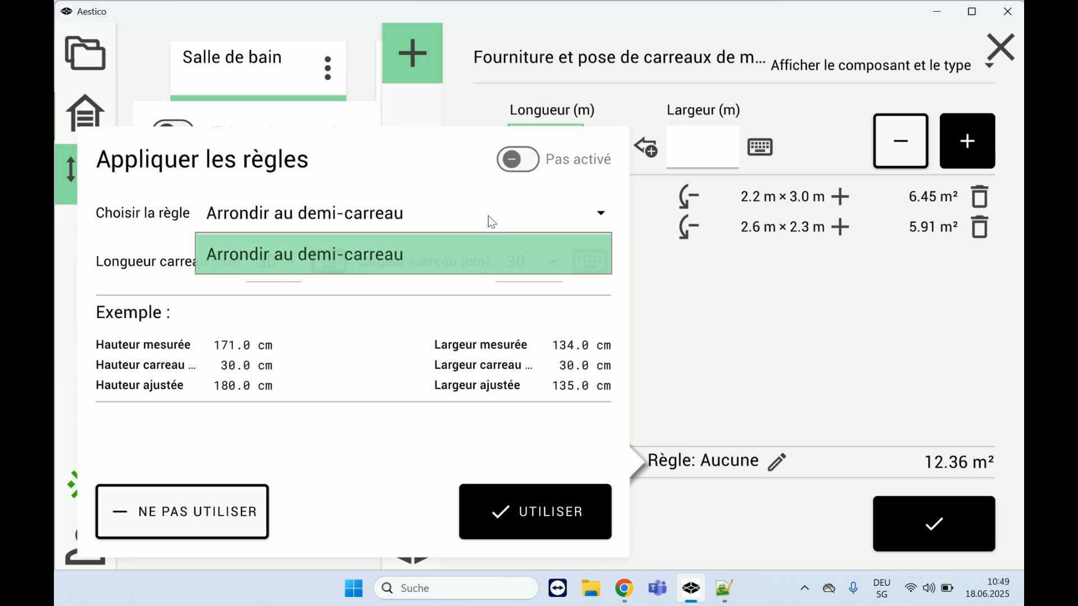
click(353, 249)
click(277, 261)
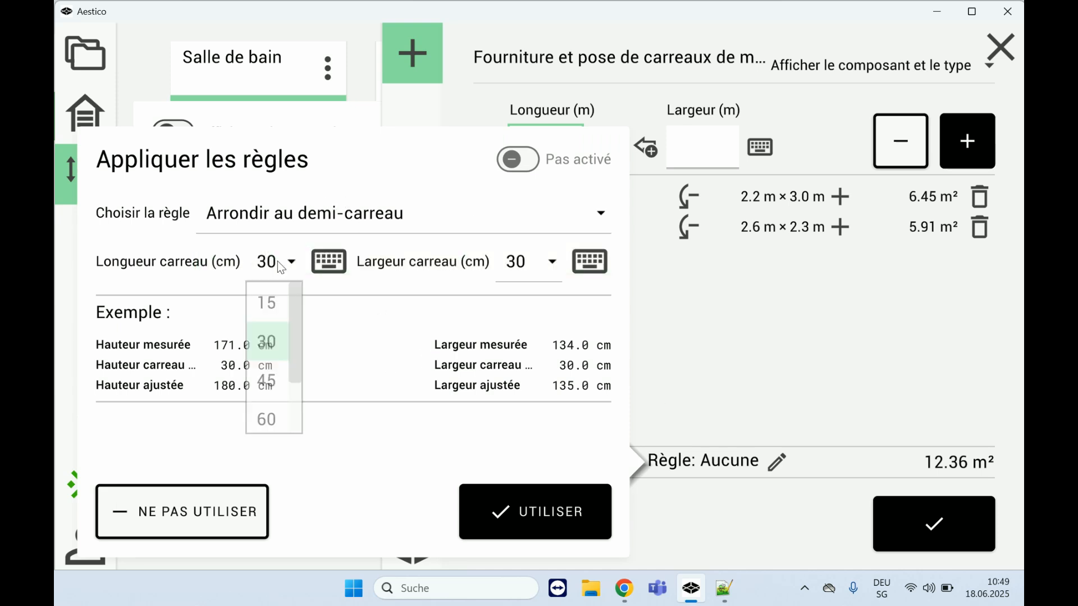
click(274, 345)
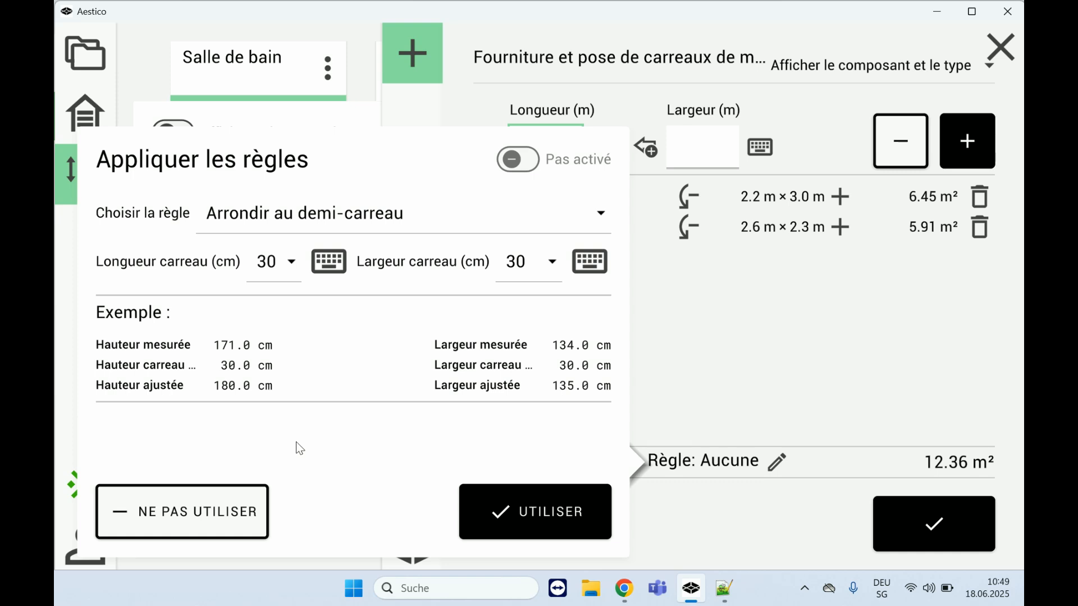
key(ctrl+shift+d)
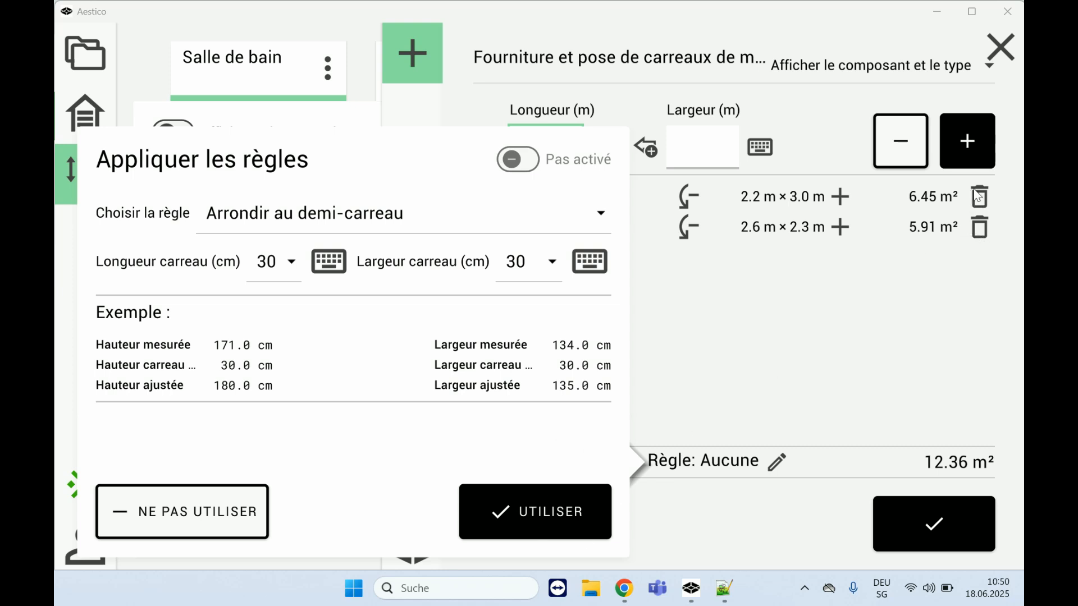
mouse_move(993, 175)
mouse_down()
mouse_move(809, 225)
mouse_move(1002, 241)
mouse_move(968, 180)
mouse_up()
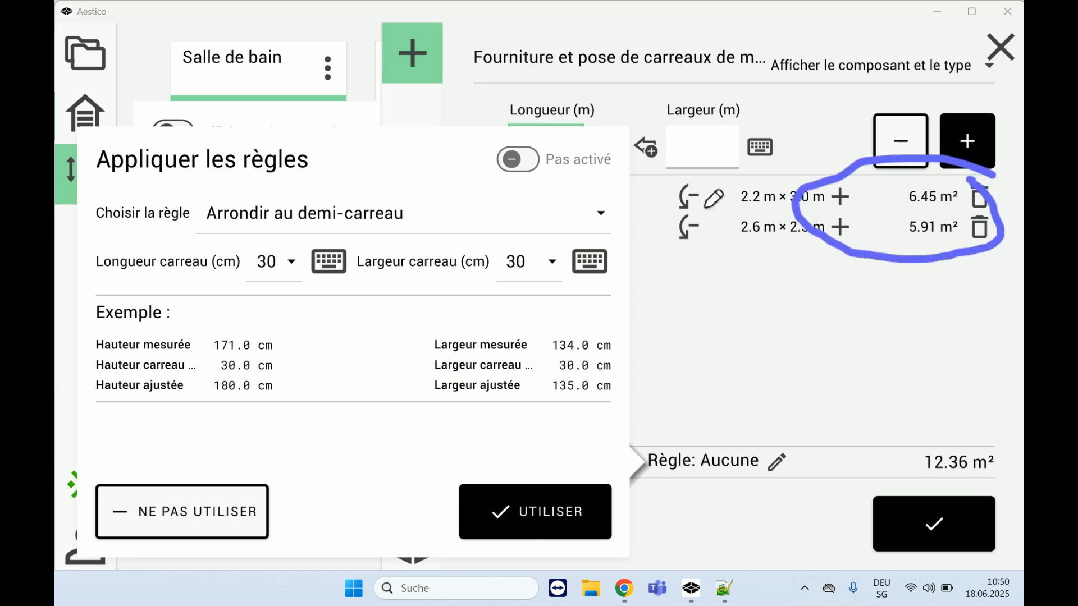
click(548, 524)
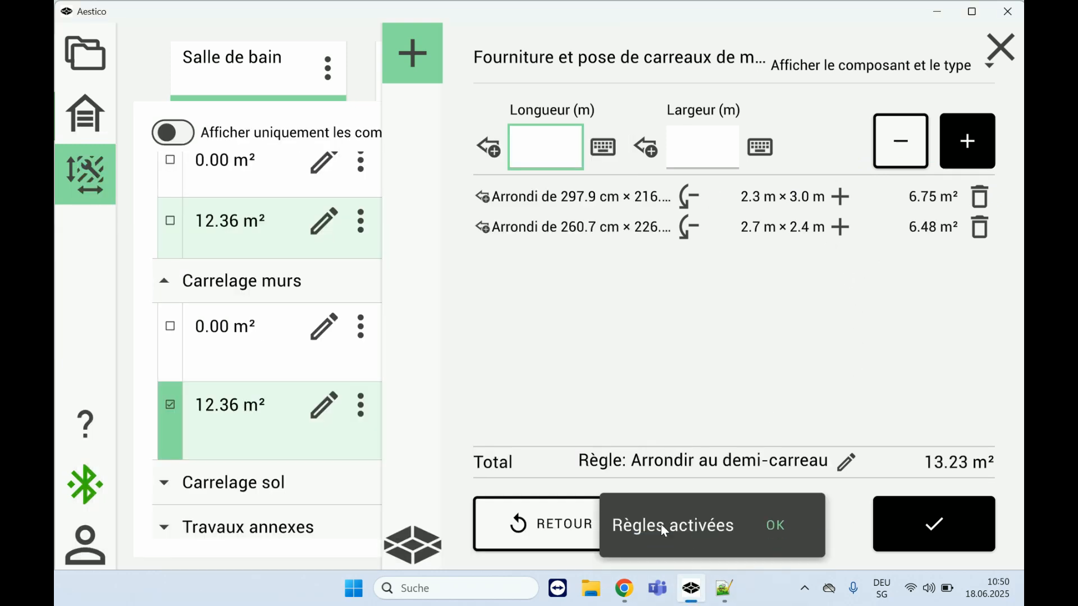
Check the first rounded surface's original dimensions and save the rounded measurements of Carreaux de mur 30 x 30
click(574, 200)
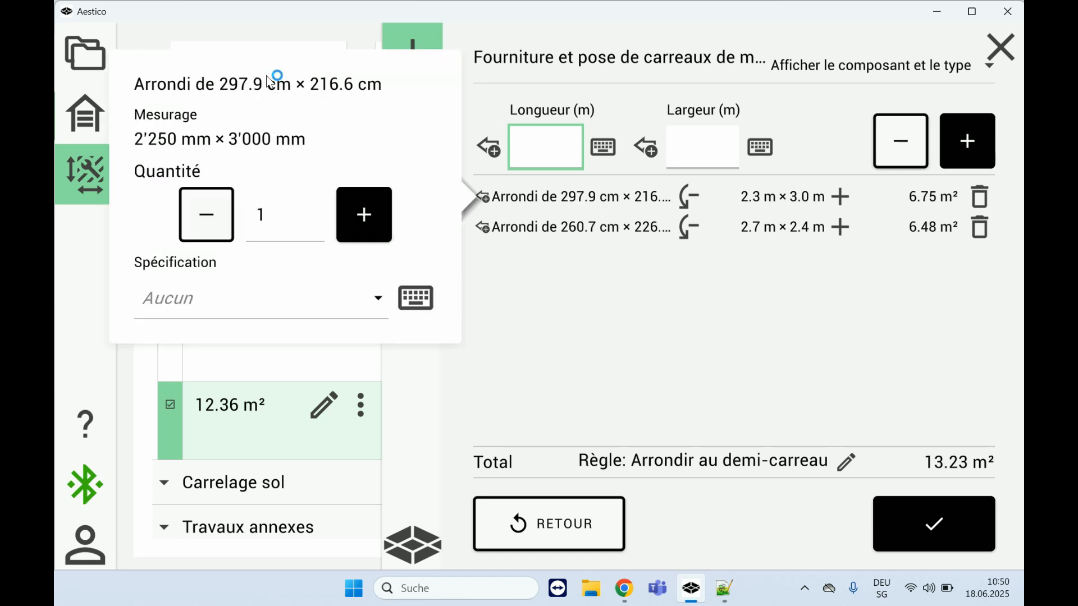
drag(217, 97, 387, 98)
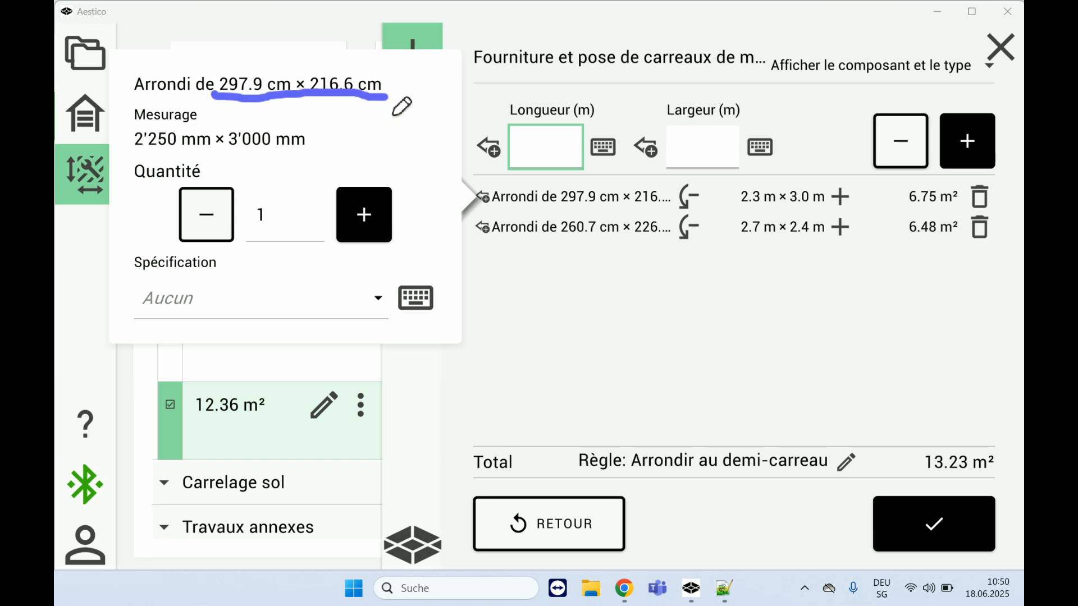
click(529, 331)
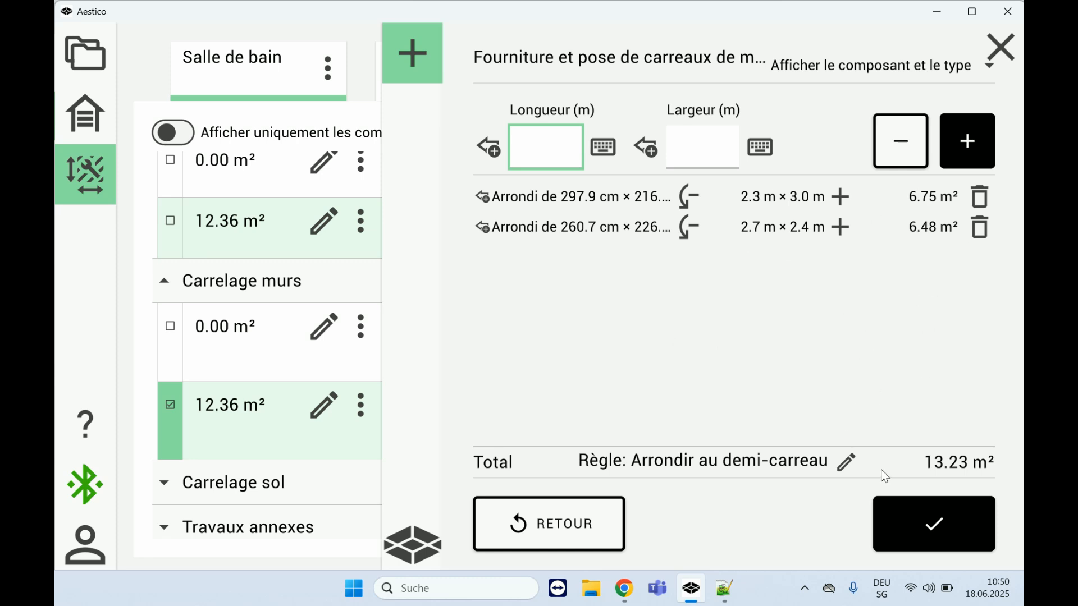
click(938, 531)
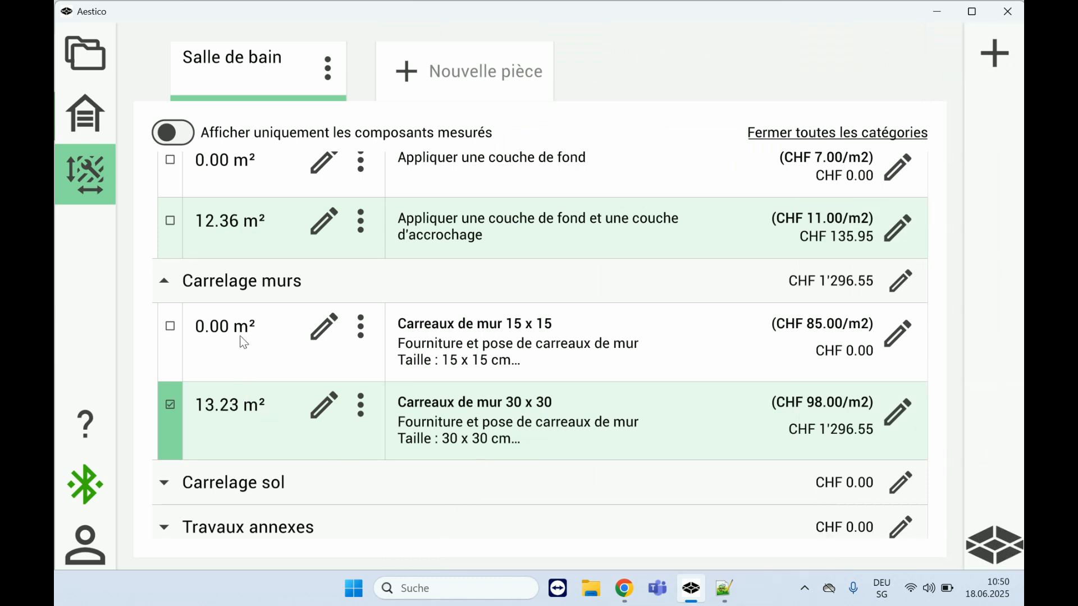
mouse_move(257, 190)
mouse_down()
mouse_move(185, 200)
mouse_move(298, 243)
mouse_move(258, 195)
mouse_up()
mouse_move(240, 369)
mouse_down()
mouse_move(201, 373)
mouse_move(214, 465)
mouse_move(260, 382)
mouse_move(223, 372)
mouse_up()
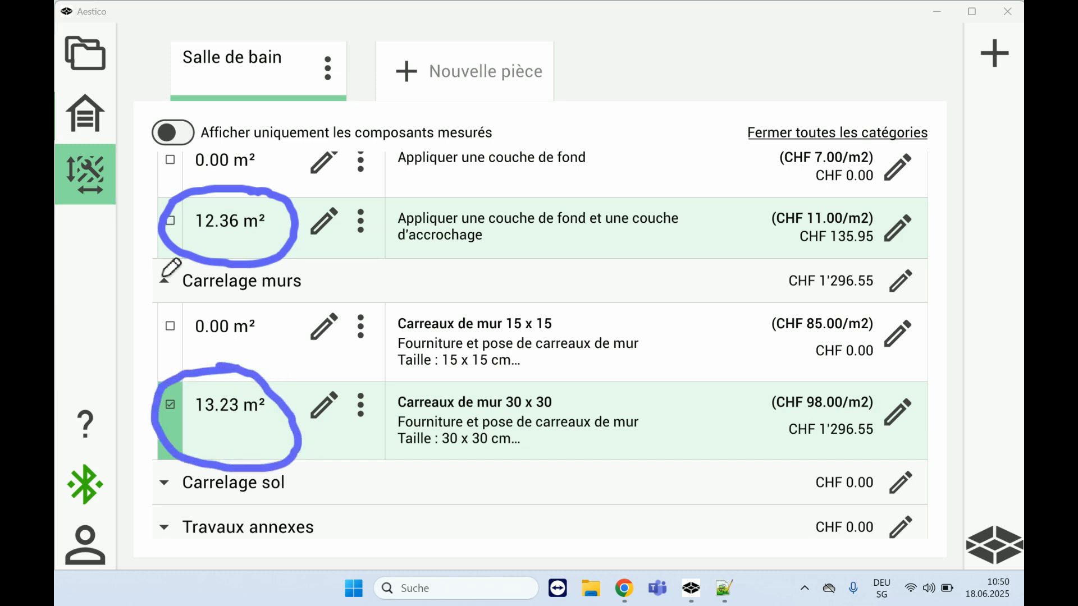
click(92, 273)
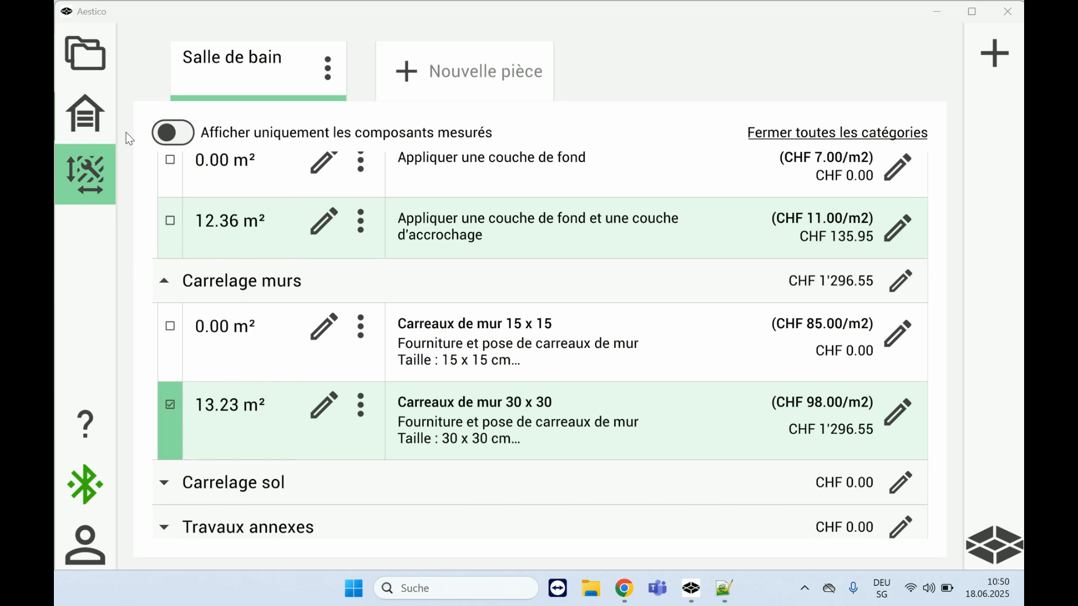
Send the project's Rapport de métré as a PDF by e-mail to the preset recipient
click(92, 116)
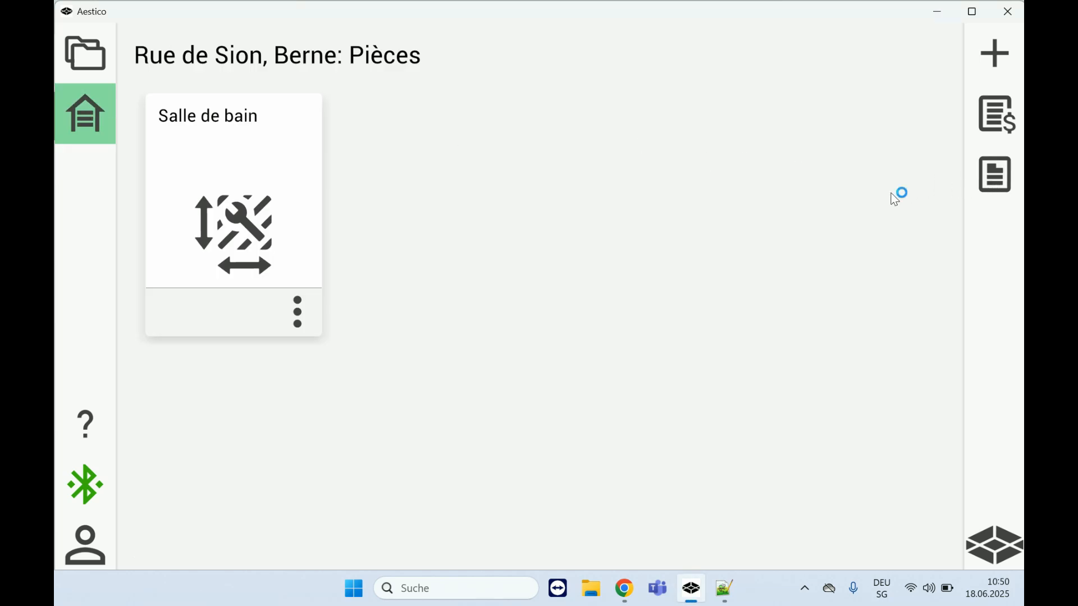
mouse_move(809, 179)
mouse_down()
mouse_move(981, 180)
mouse_move(919, 198)
mouse_up()
key(Escape)
click(993, 189)
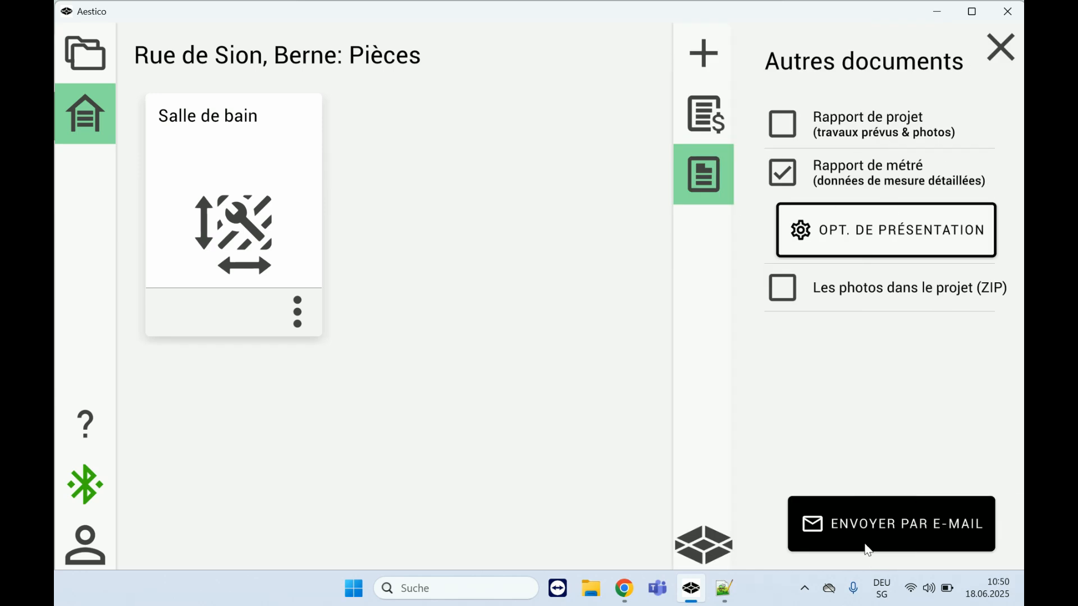
click(898, 527)
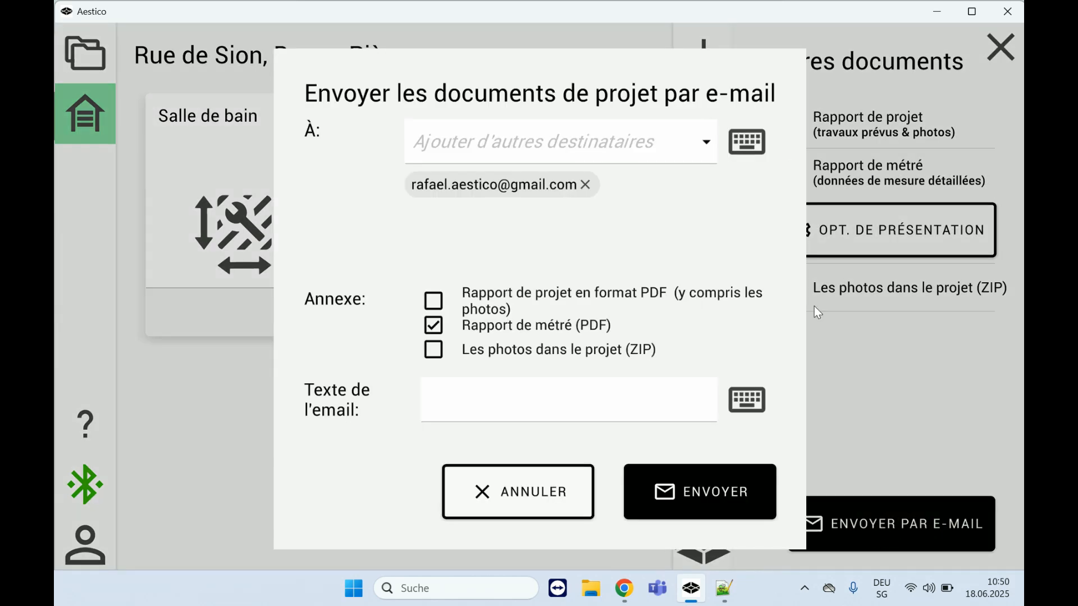
click(697, 488)
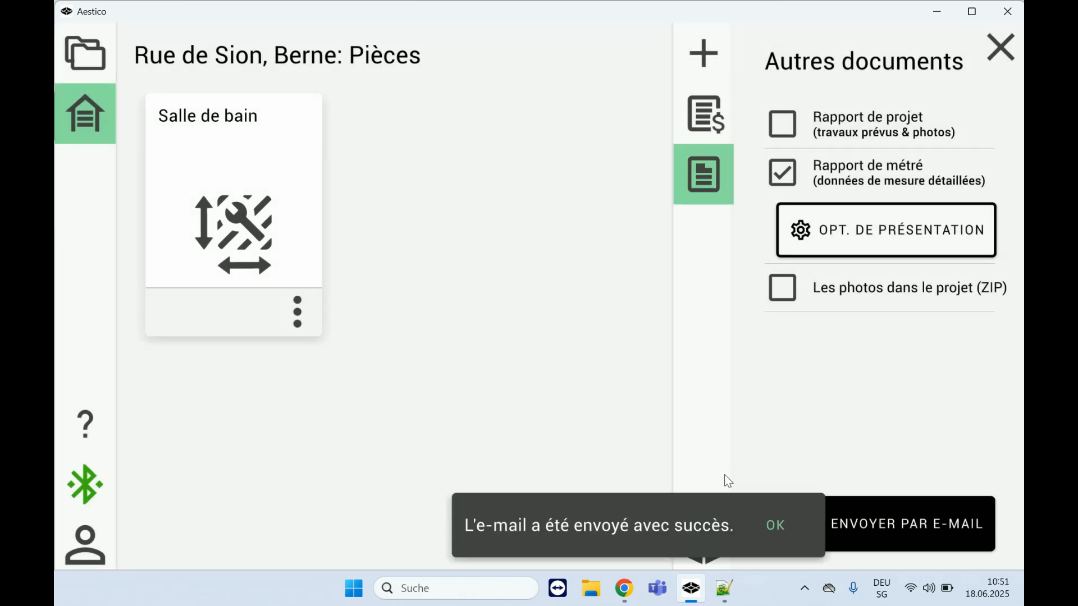
Switch to Gmail in the browser, download the Rapport de métré PDF from the AESTICO project e-mail and open it
key(alt+Tab)
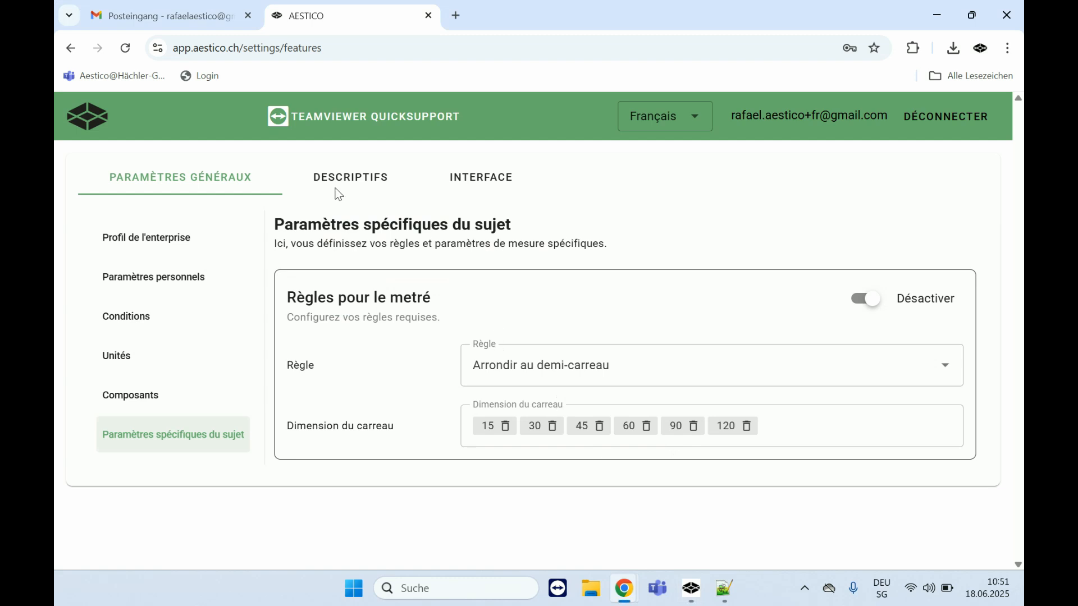
click(178, 11)
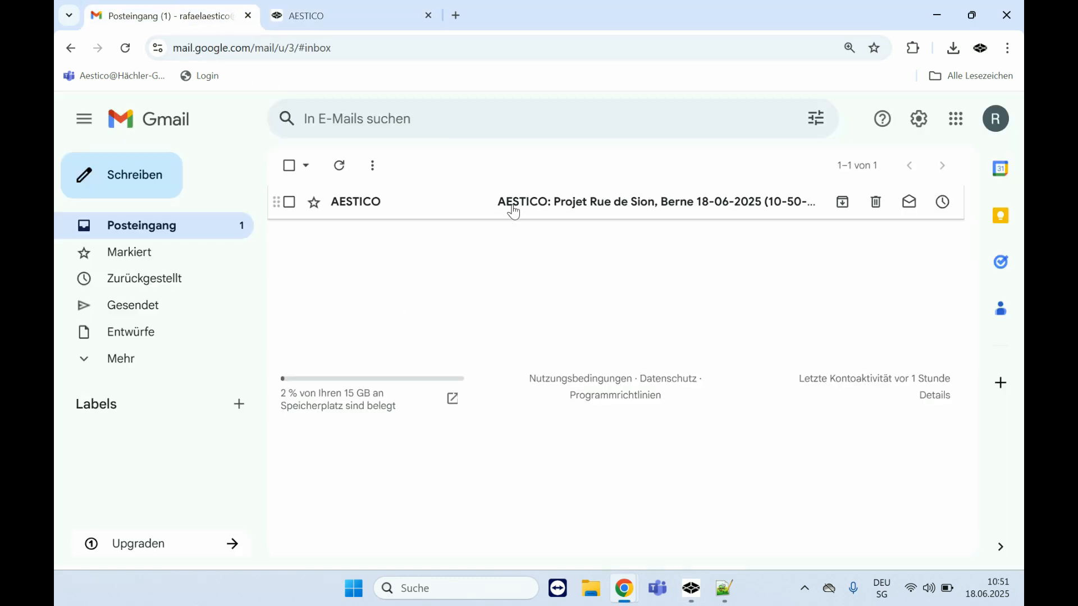
click(511, 207)
scroll(628, 331, down, 1)
scroll(629, 331, down, 1)
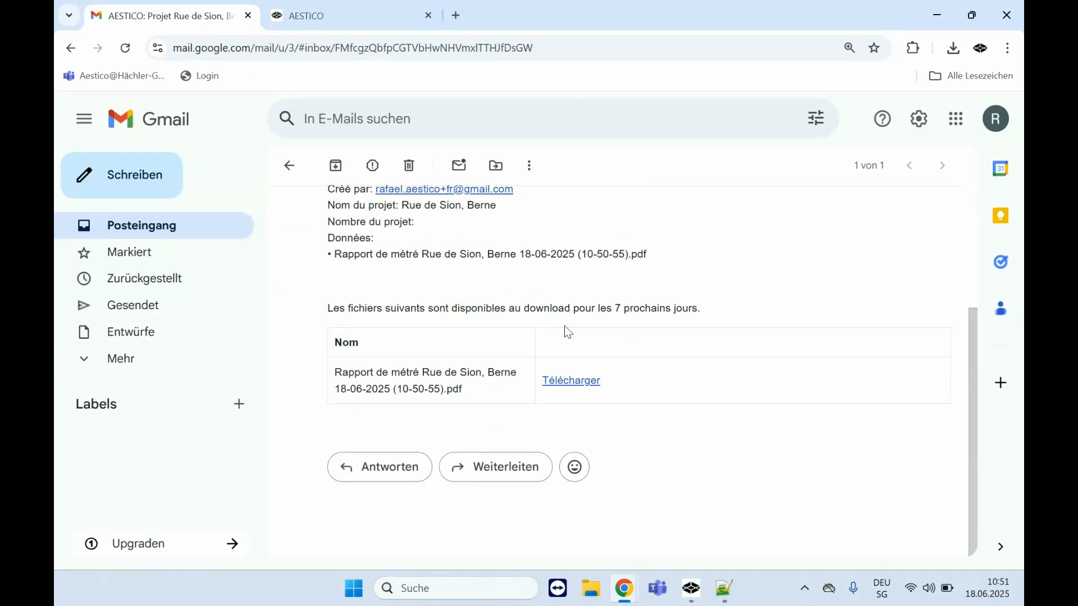
key(ctrl+shift+3)
drag(321, 391, 560, 392)
click(589, 386)
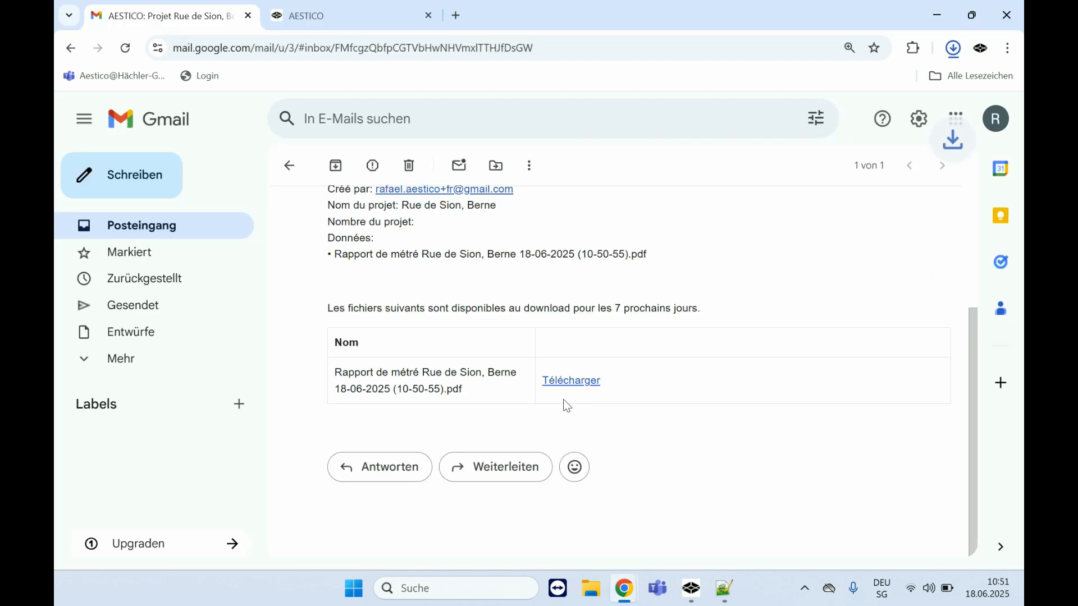
click(786, 94)
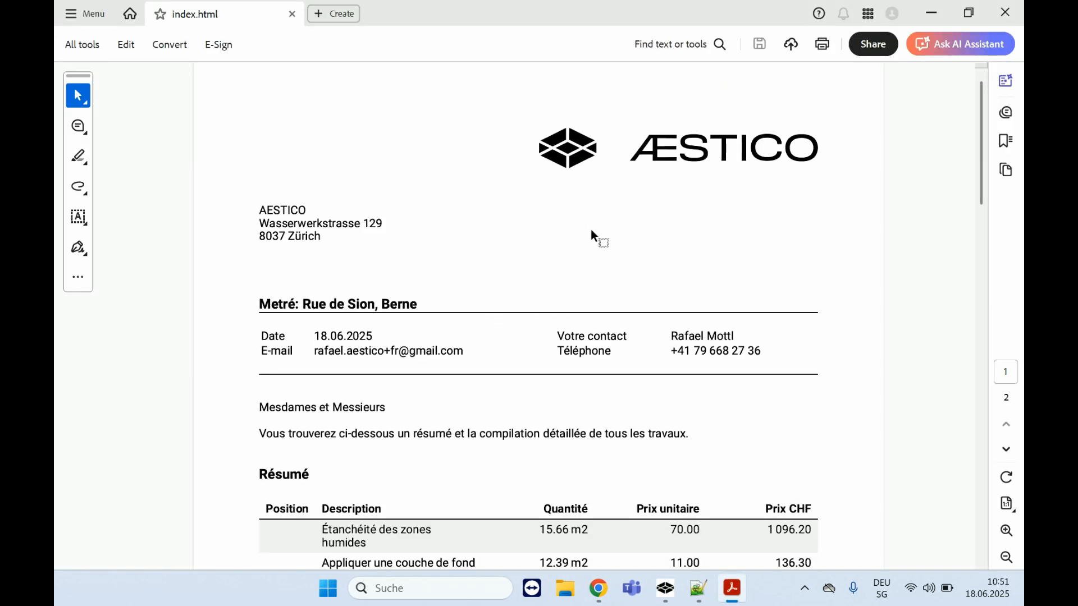
Examine the report's Résumé and Données de mesure détaillées, especially the rounded surfaces listed under Carreaux de mur 30 x 30
scroll(534, 269, down, 5)
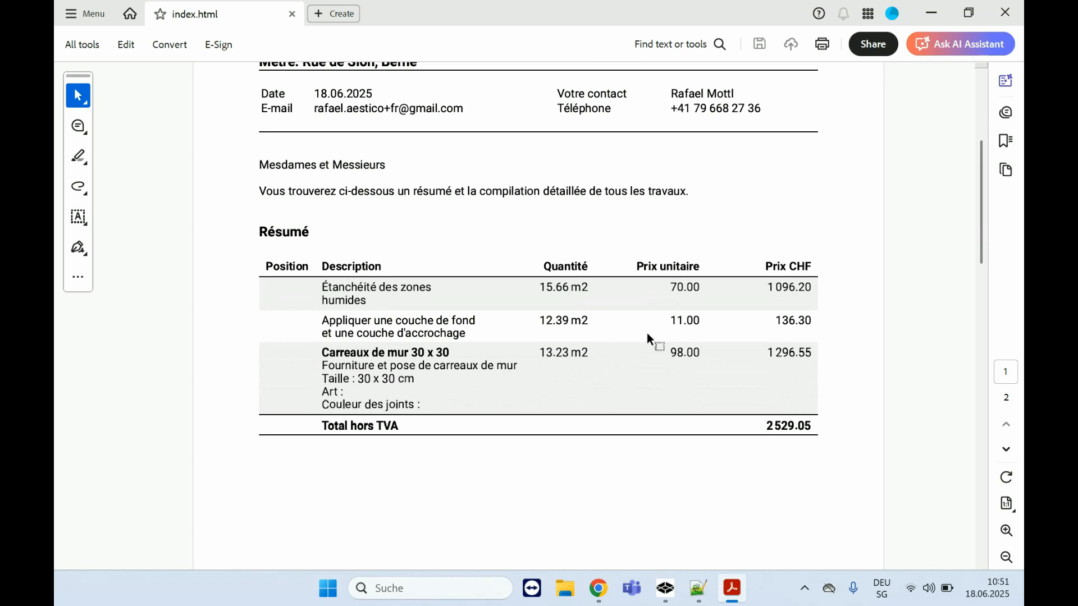
scroll(641, 418, down, 10)
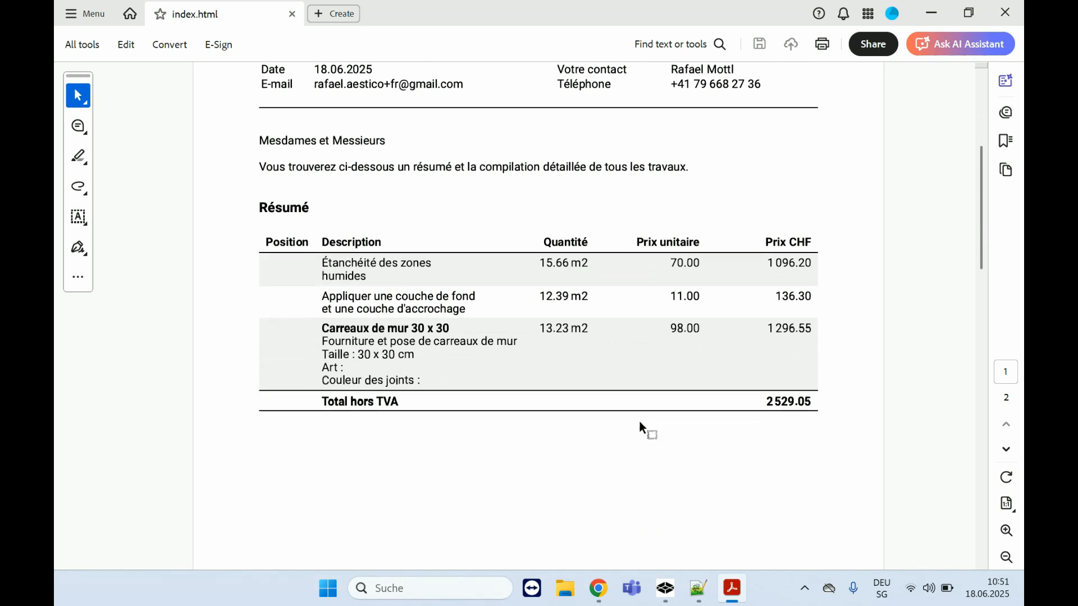
scroll(641, 424, down, 3)
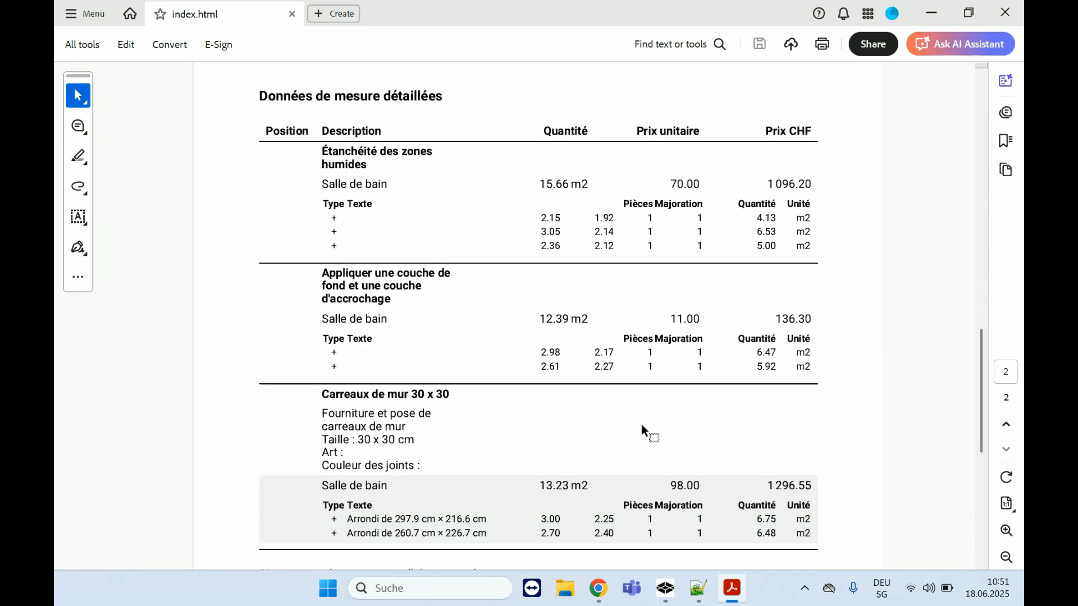
drag(258, 96, 482, 79)
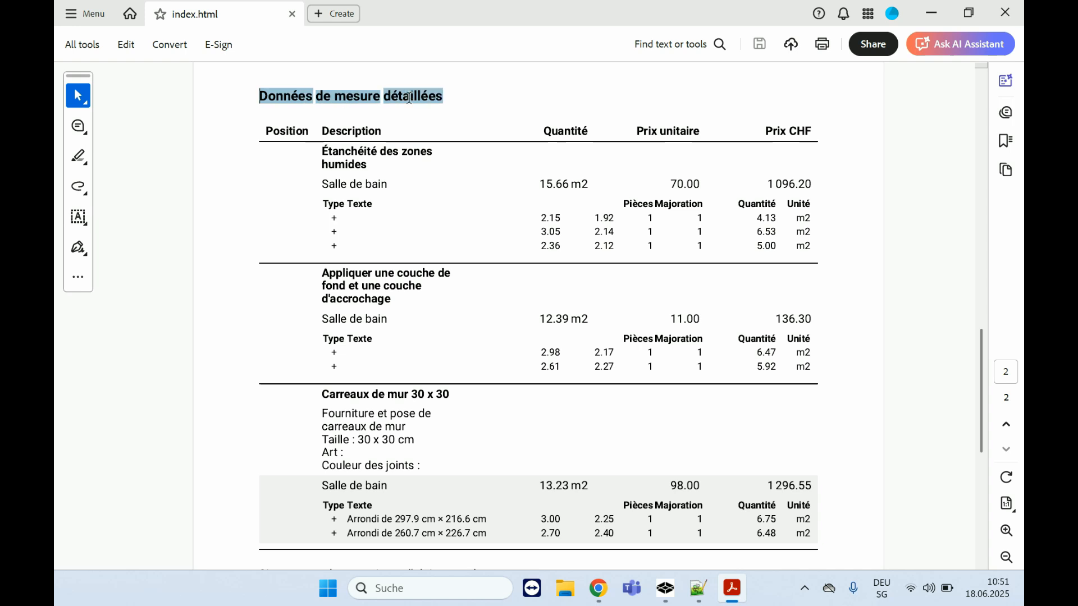
click(590, 194)
scroll(669, 258, down, 4)
scroll(629, 338, down, 1)
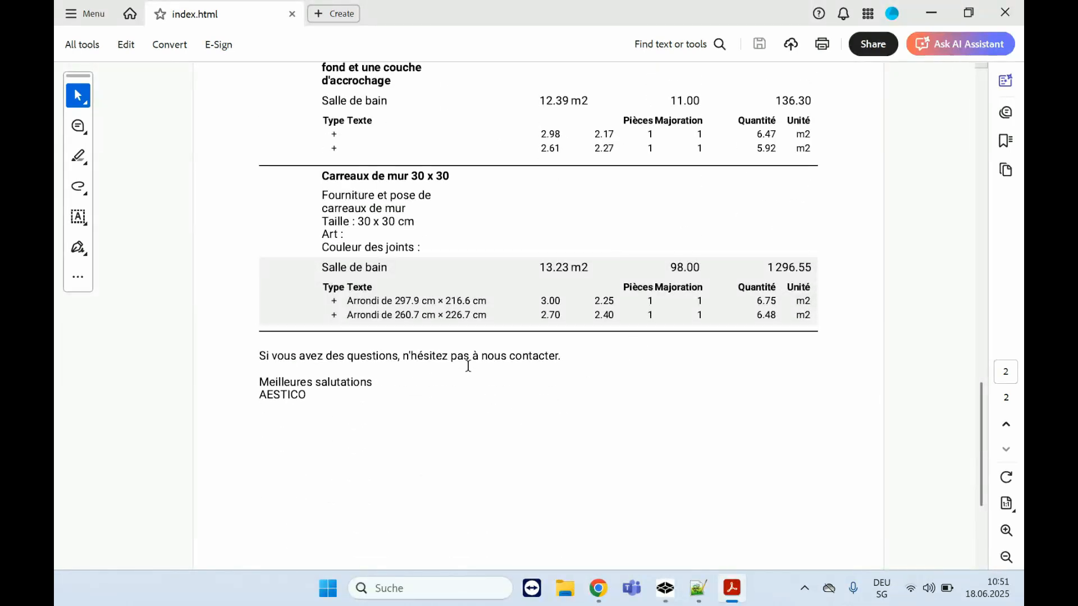
drag(310, 278, 305, 337)
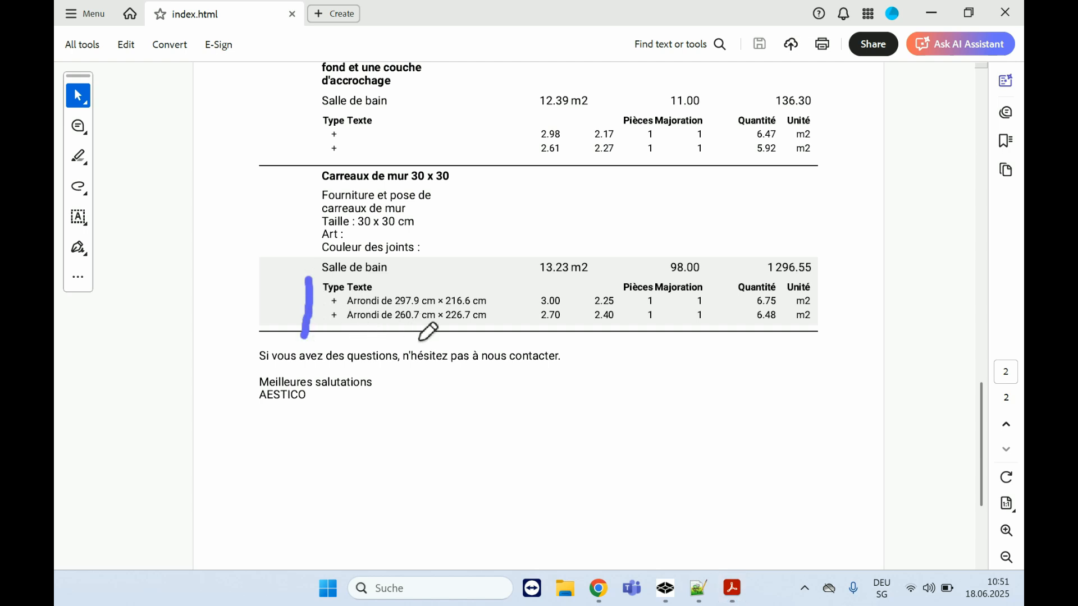
key(ctrl+z)
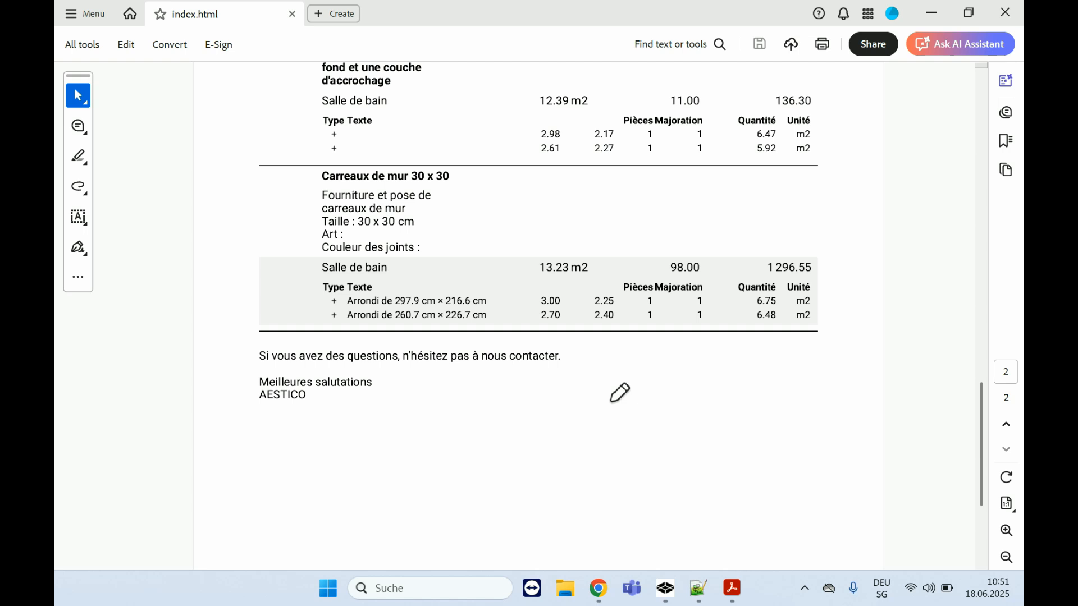
key(Escape)
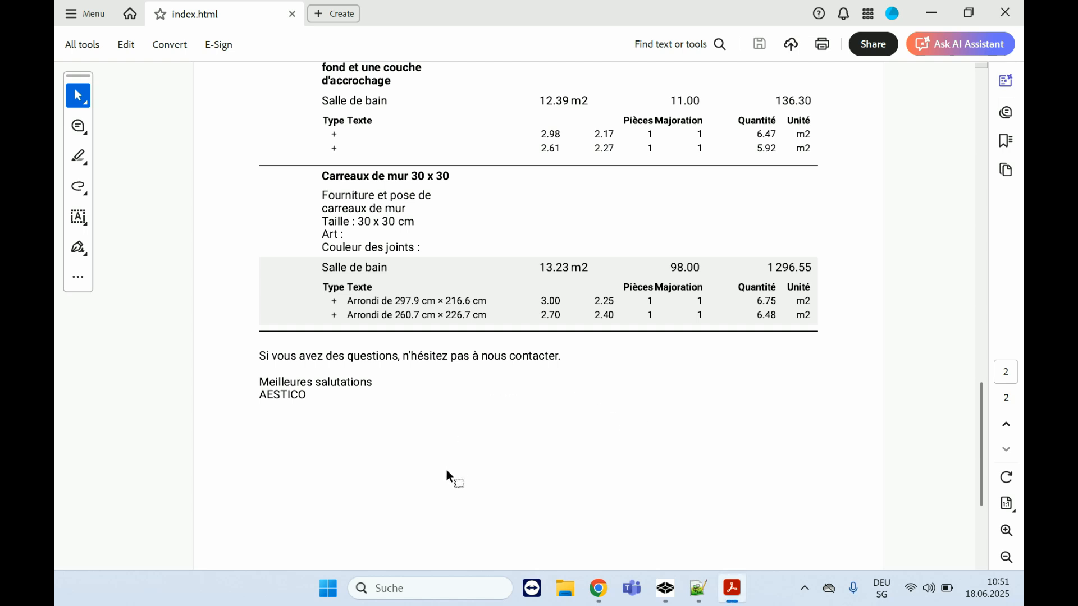